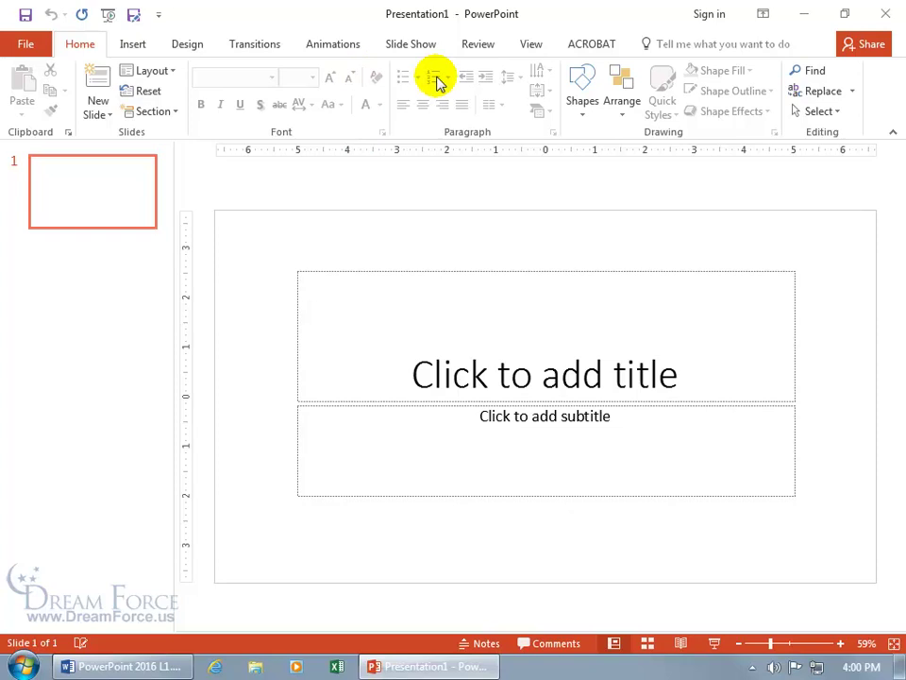
Step: Set the ribbon to show tabs only, and briefly reveal the Home commands before hiding them again
left_click(763, 16)
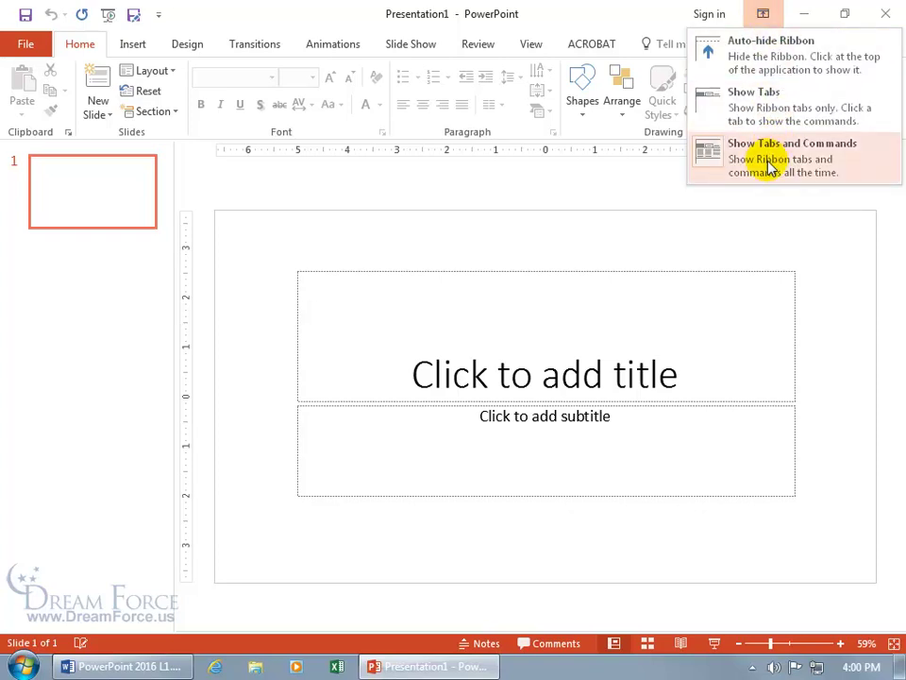
left_click(768, 111)
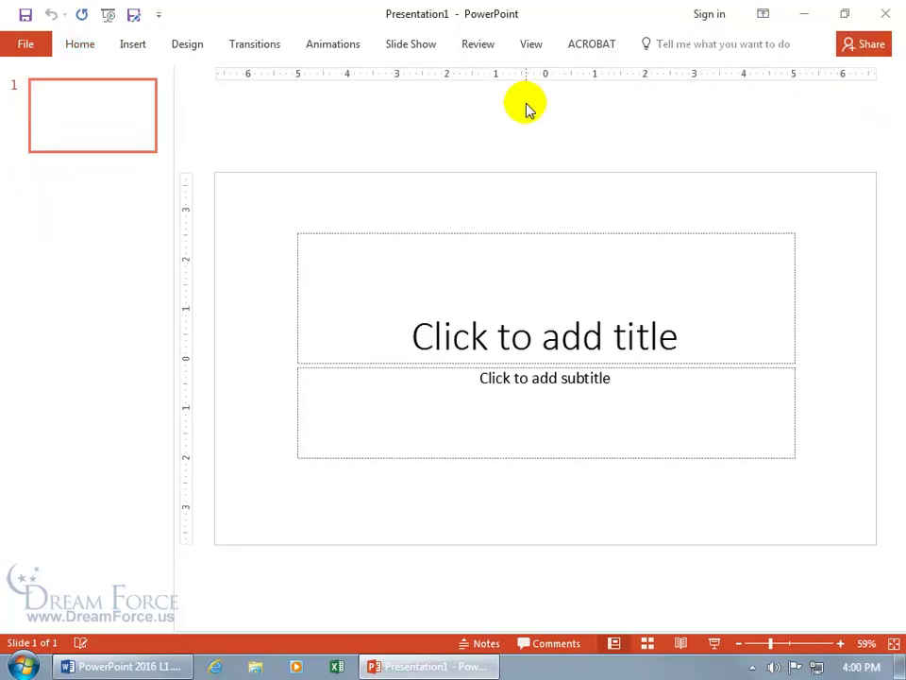
left_click(88, 51)
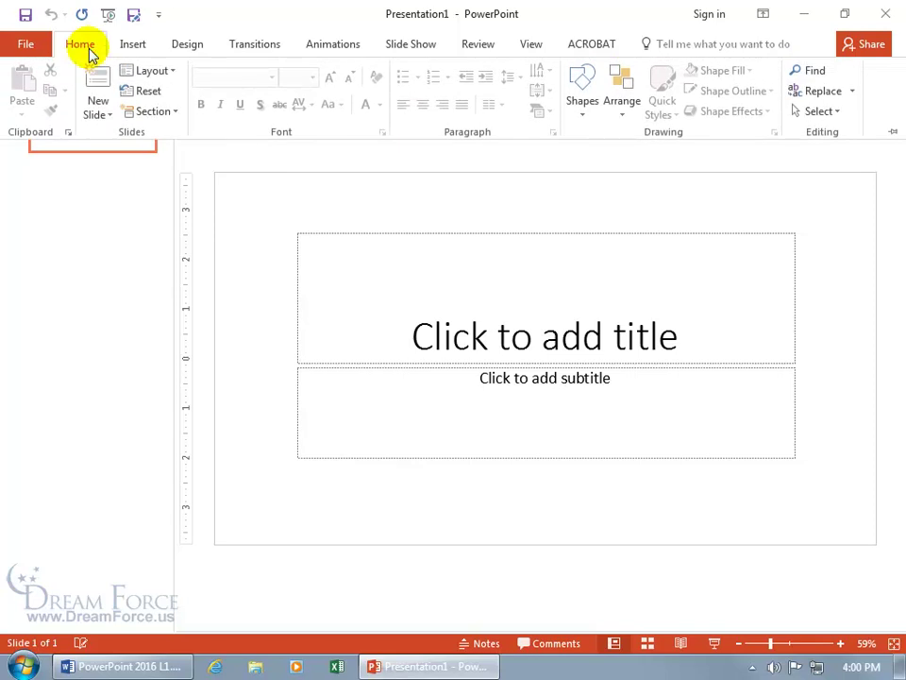
left_click(251, 193)
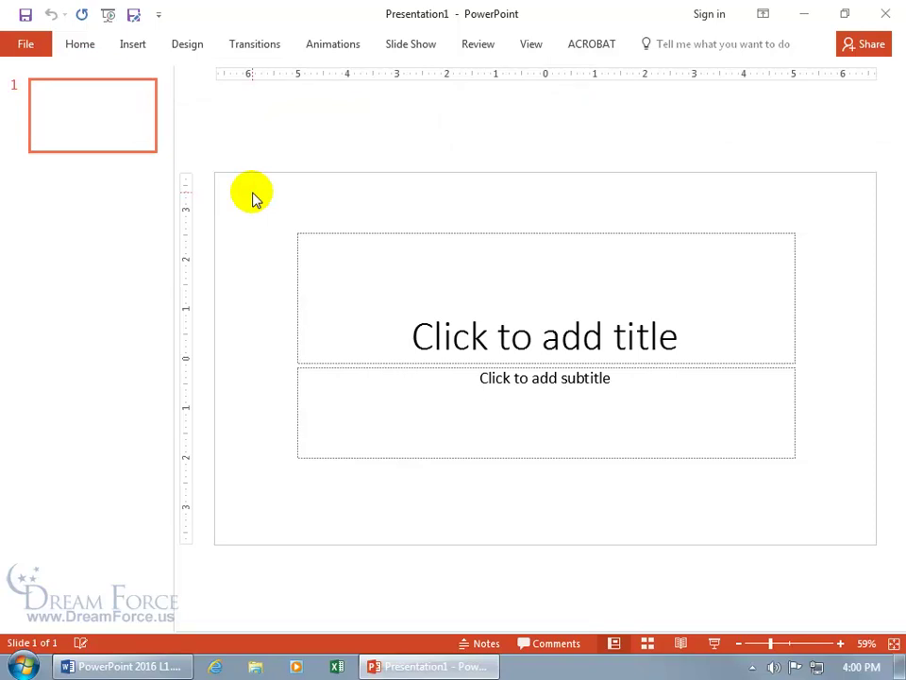
Step: Set the ribbon to auto-hide, and temporarily reveal it before returning to the slide
left_click(764, 15)
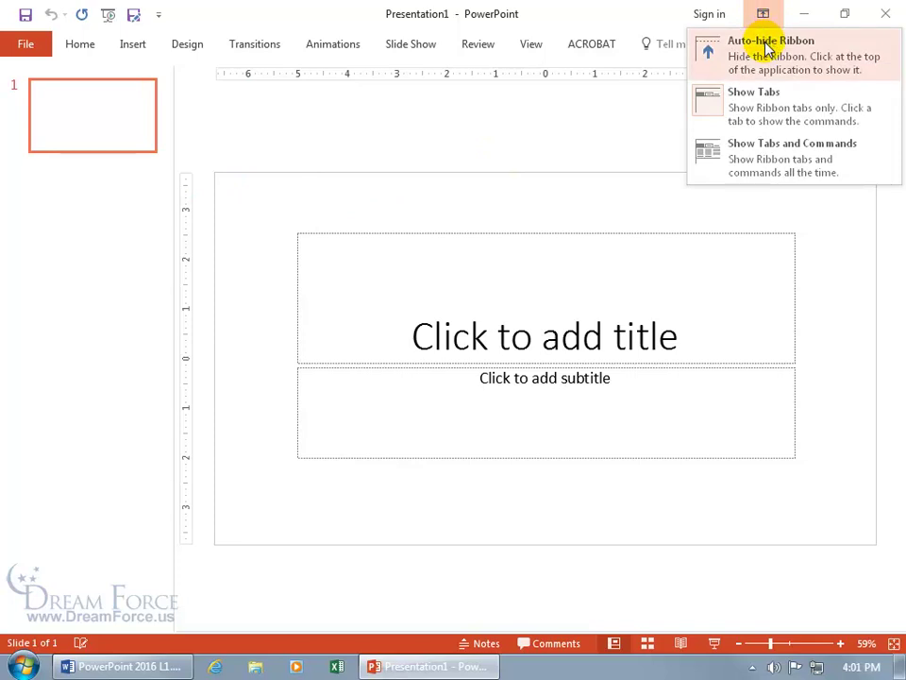
left_click(765, 43)
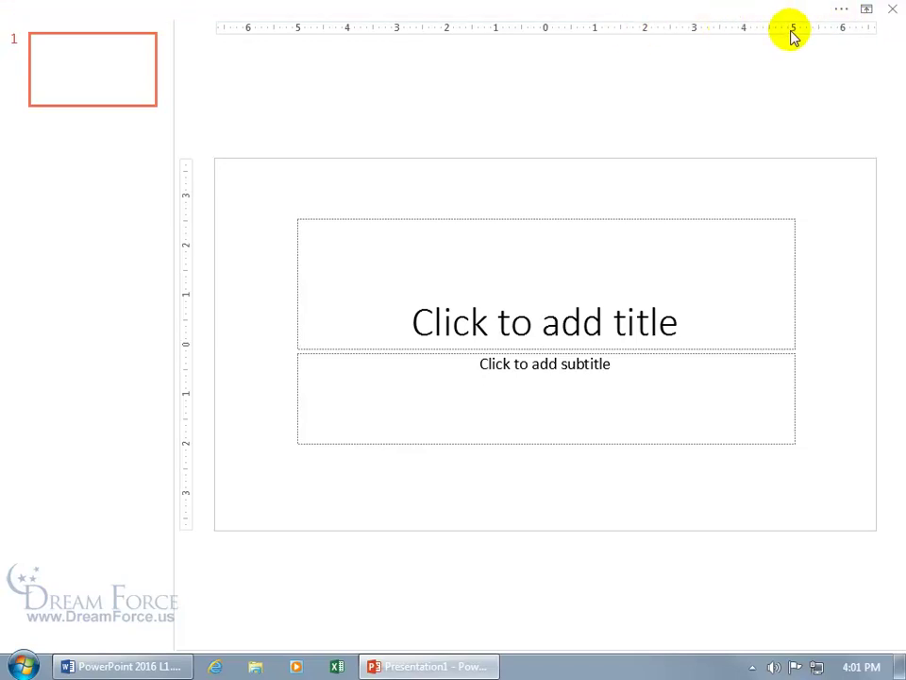
left_click(487, 9)
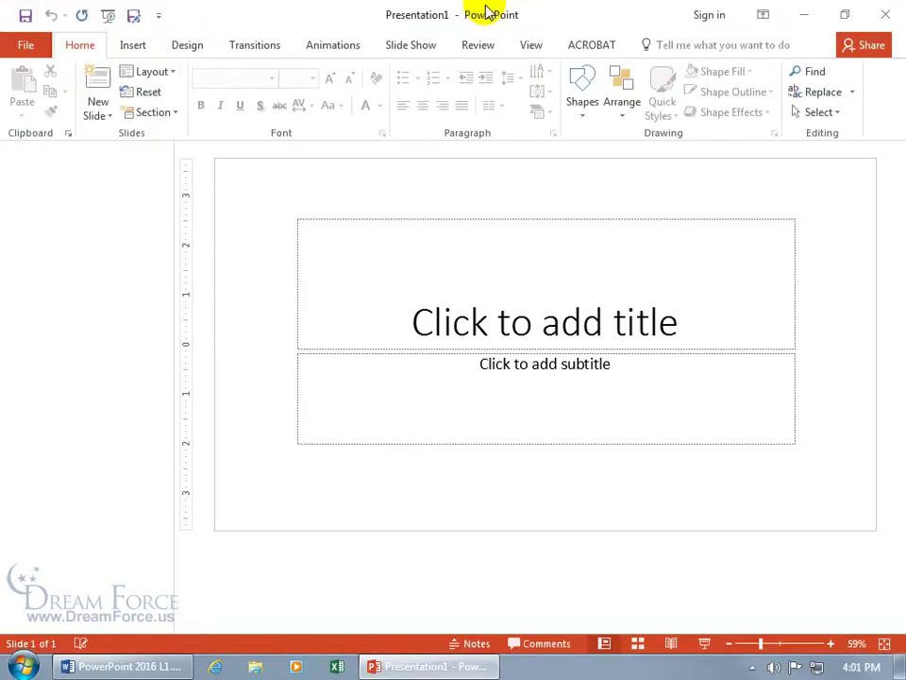
left_click(282, 189)
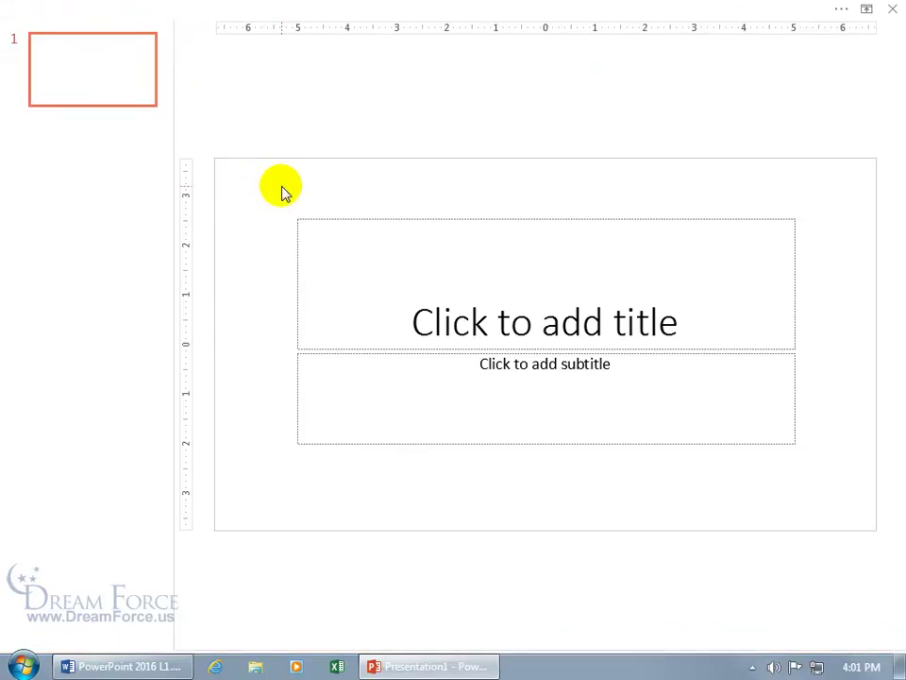
Step: Set the ribbon to show both tabs and commands all the time
left_click(867, 8)
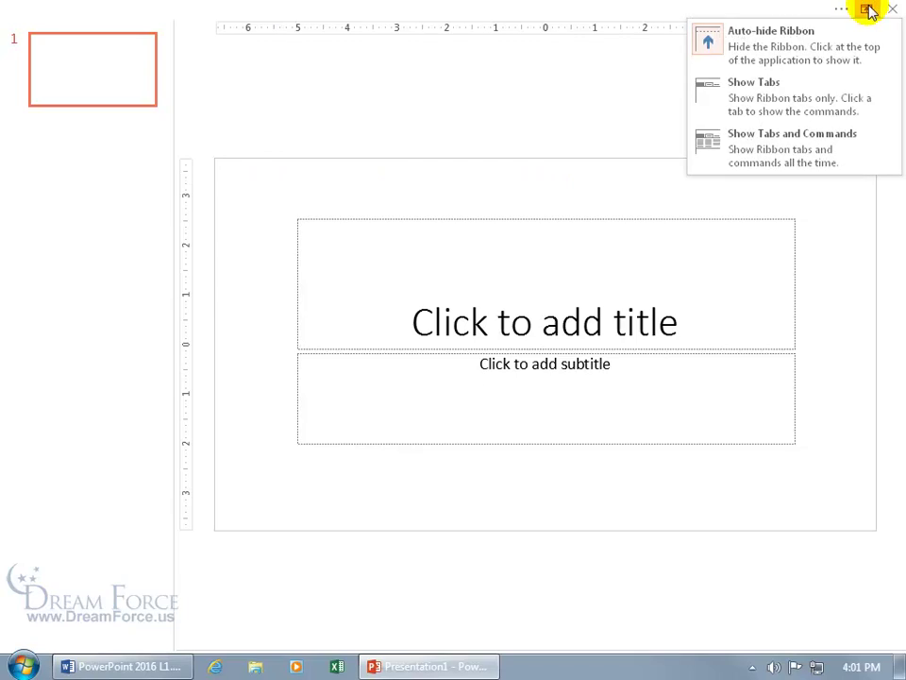
left_click(779, 144)
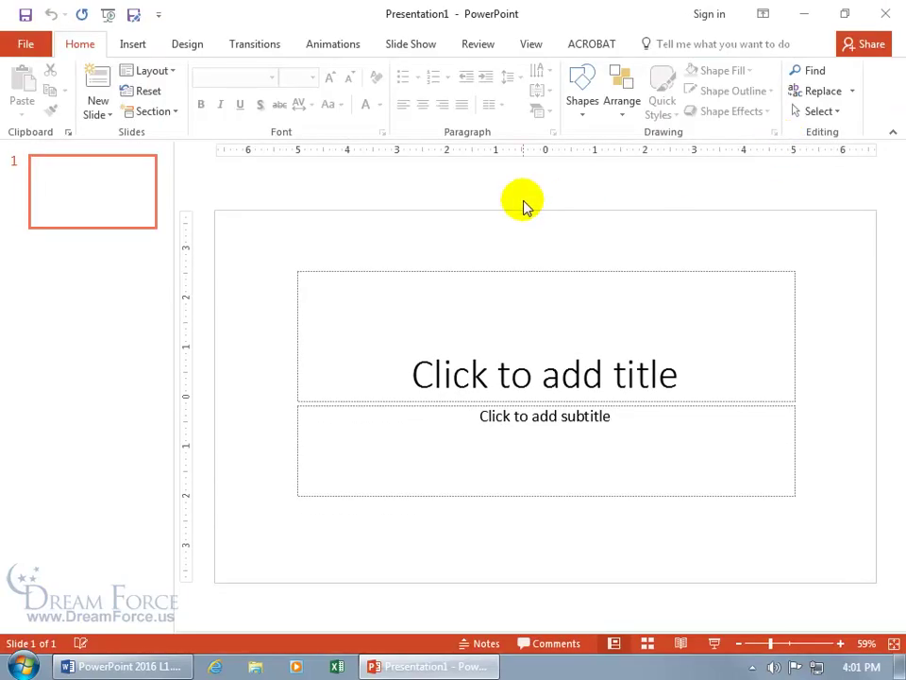
Step: Collapse the ribbon to its tabs with a brief look at the Home commands, and restore it fully
double_click(84, 48)
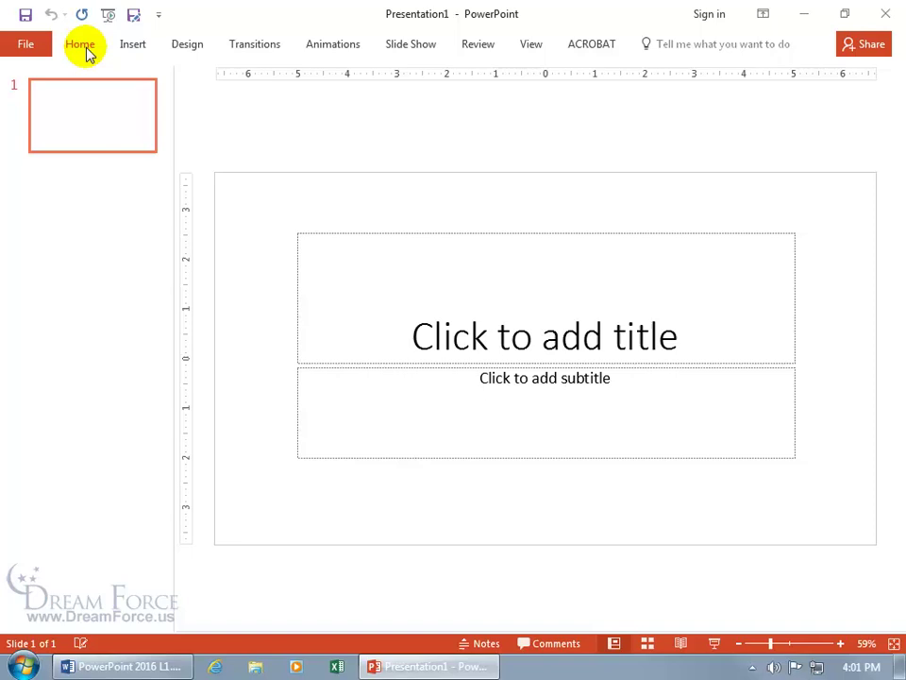
left_click(88, 53)
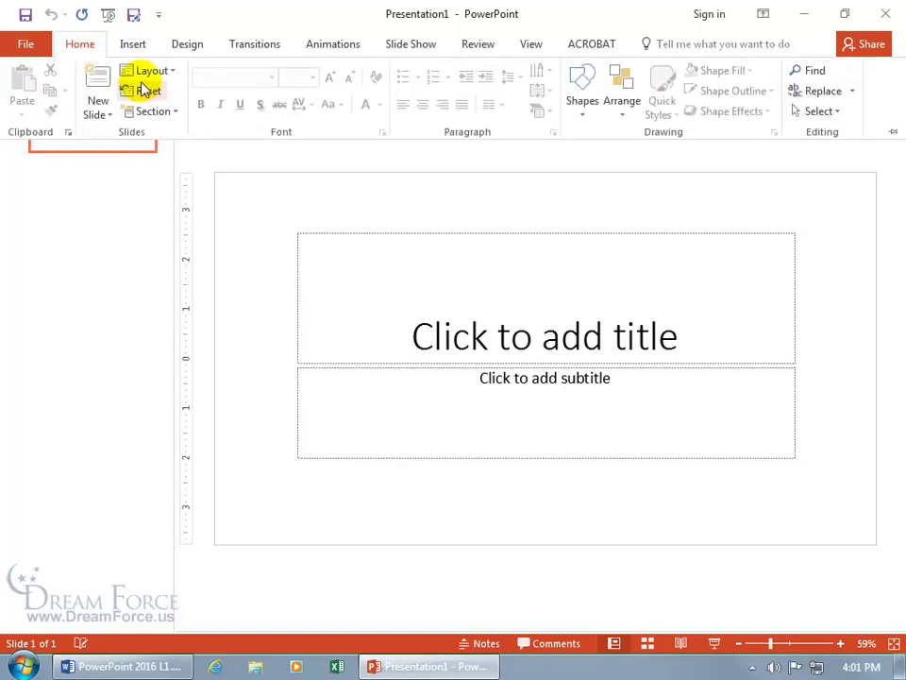
left_click(261, 212)
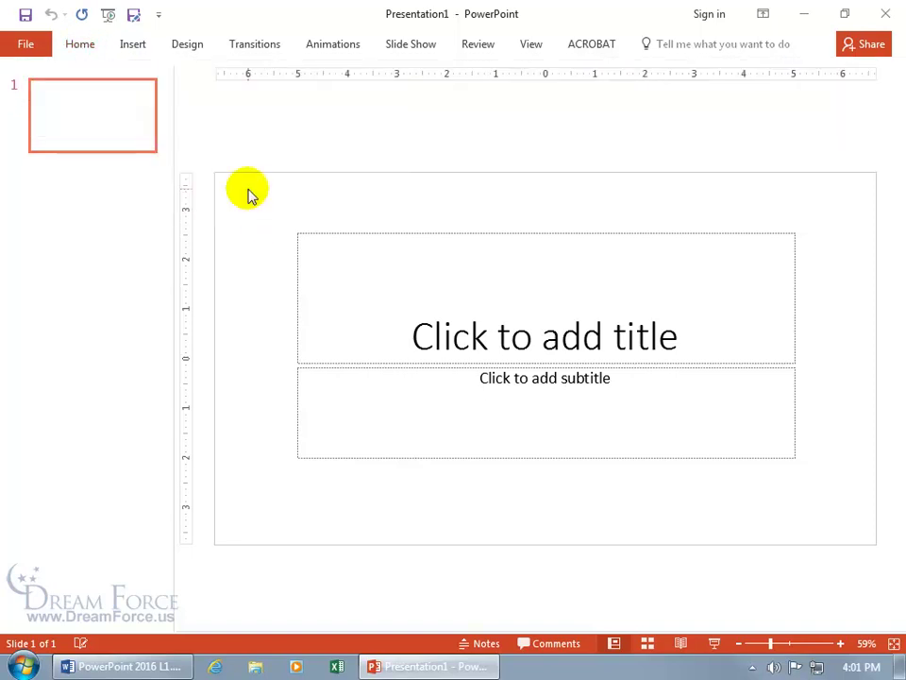
double_click(80, 47)
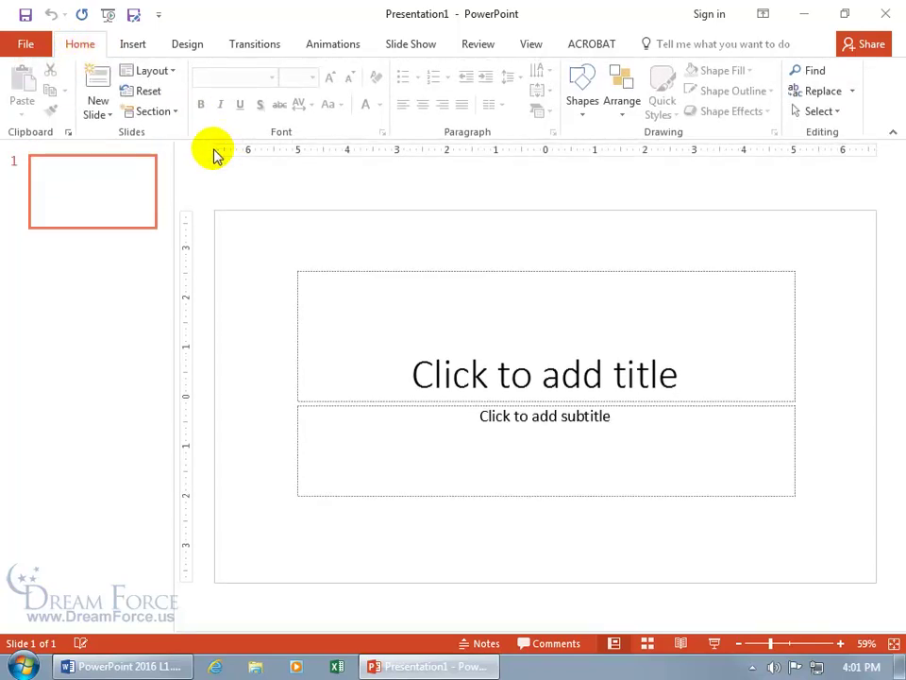
Step: Collapse the full ribbon to its tabs and restore it, two times in a row
key("ctrl+F1")
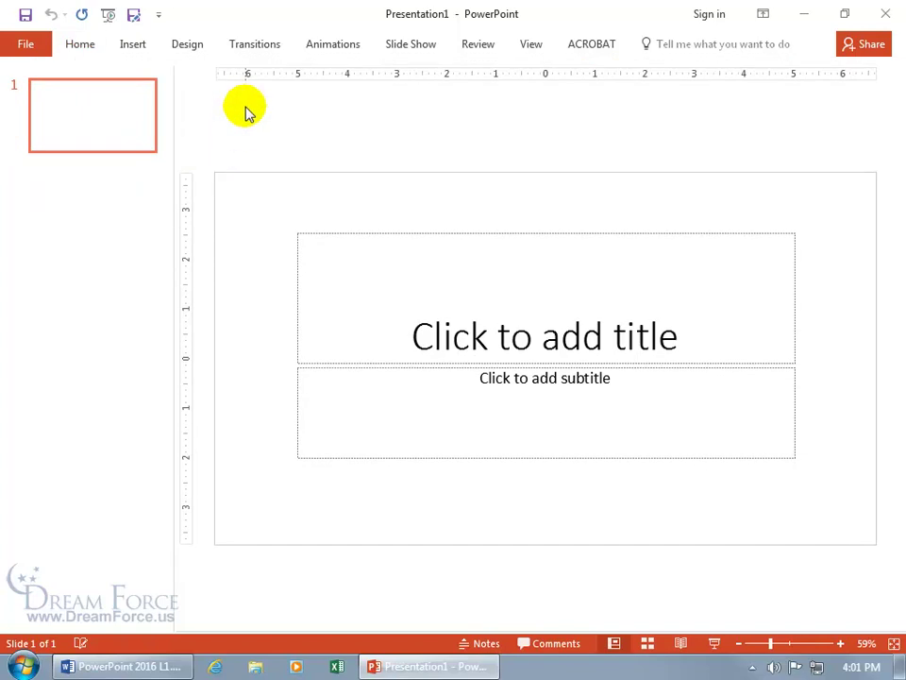
key("ctrl+F1")
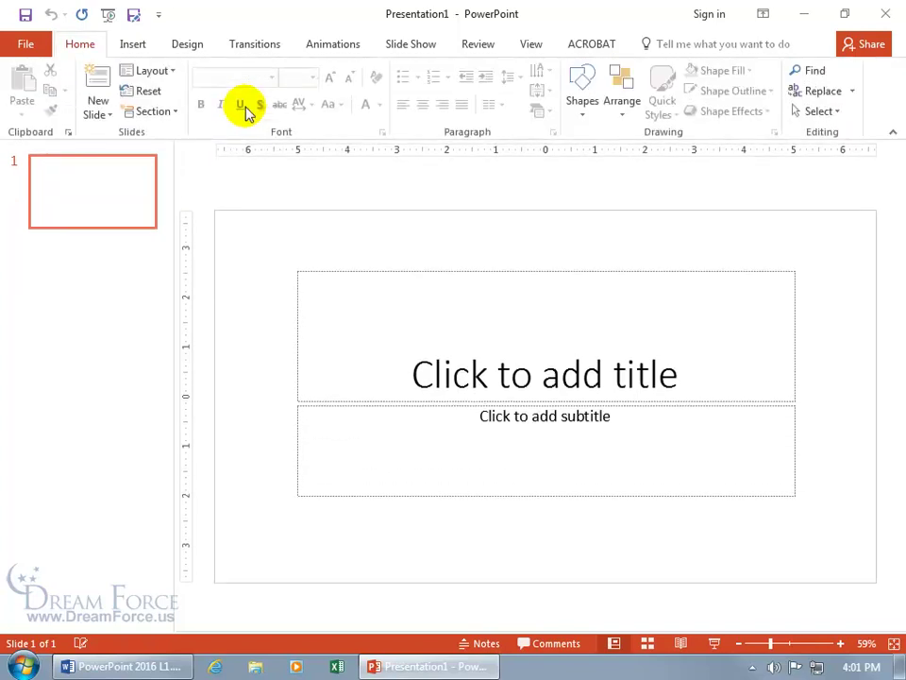
left_click(895, 137)
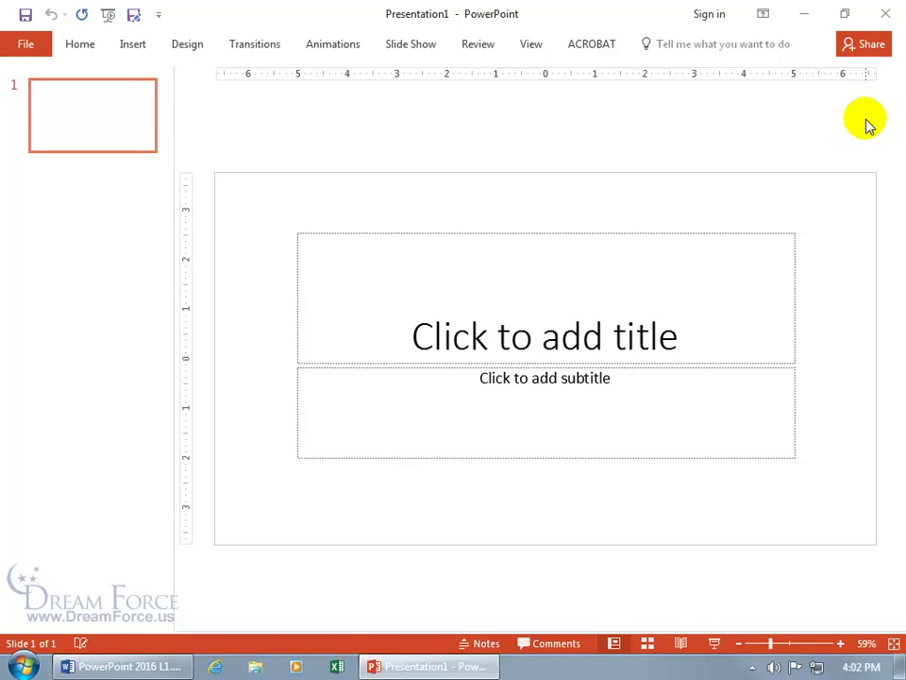
key("ctrl+F1")
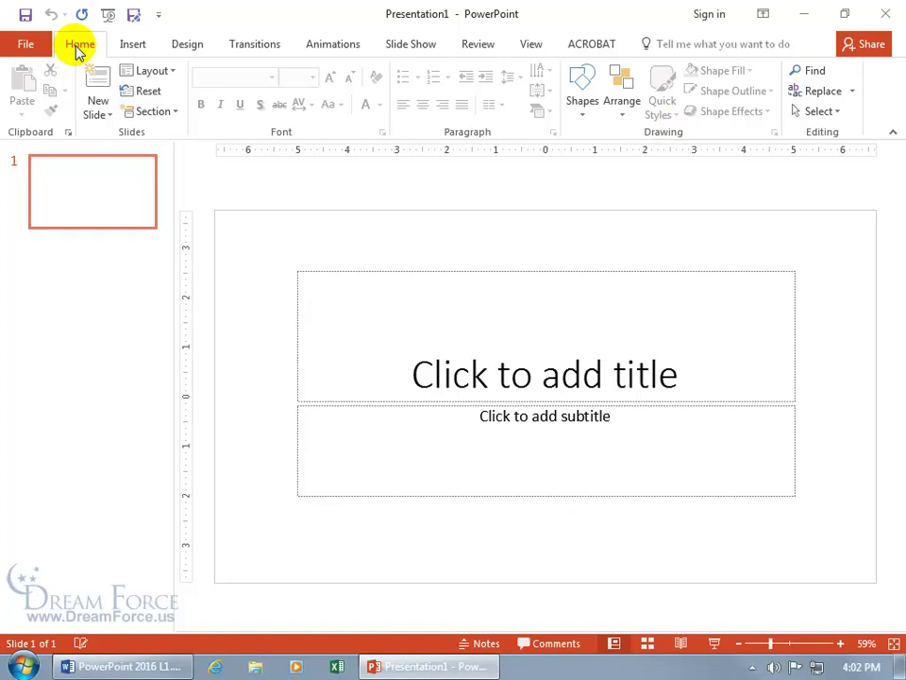
Step: Open the ribbon customization options, glance at the Quick Access Toolbar settings, and look through the Main Tabs list
right_click(244, 123)
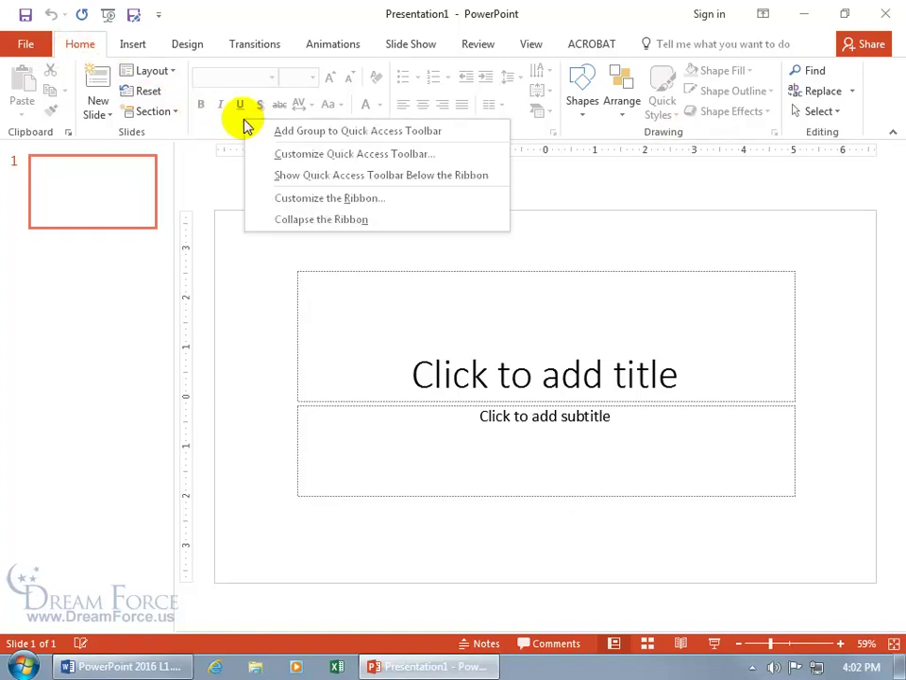
left_click(293, 198)
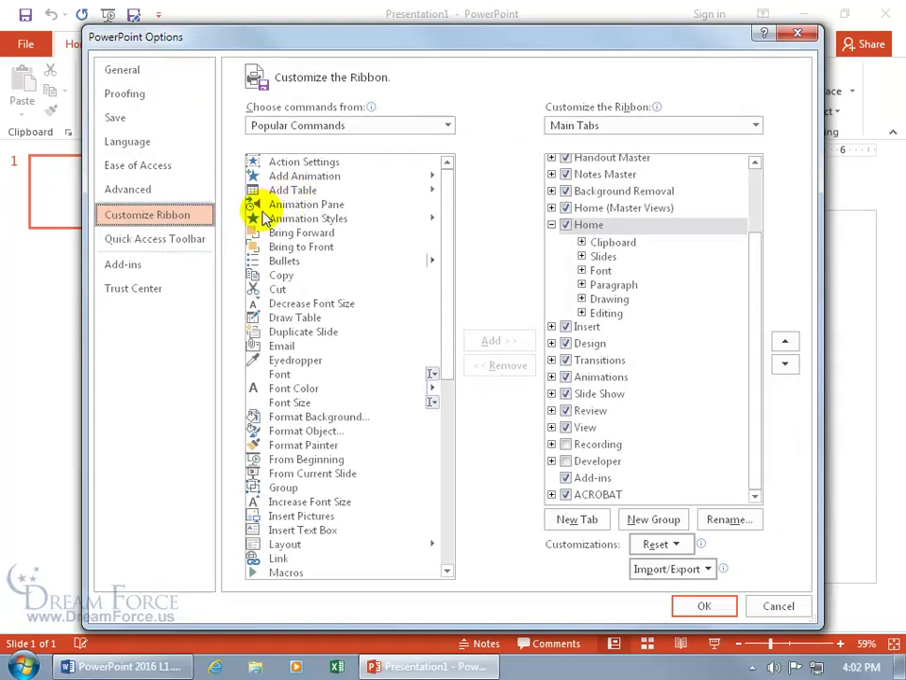
left_click(193, 240)
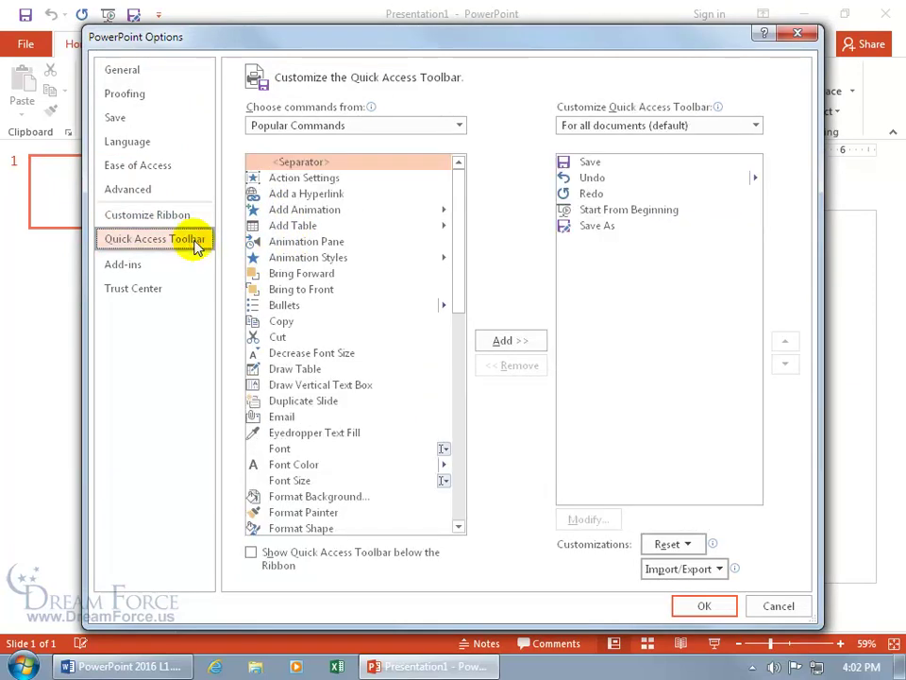
left_click(184, 216)
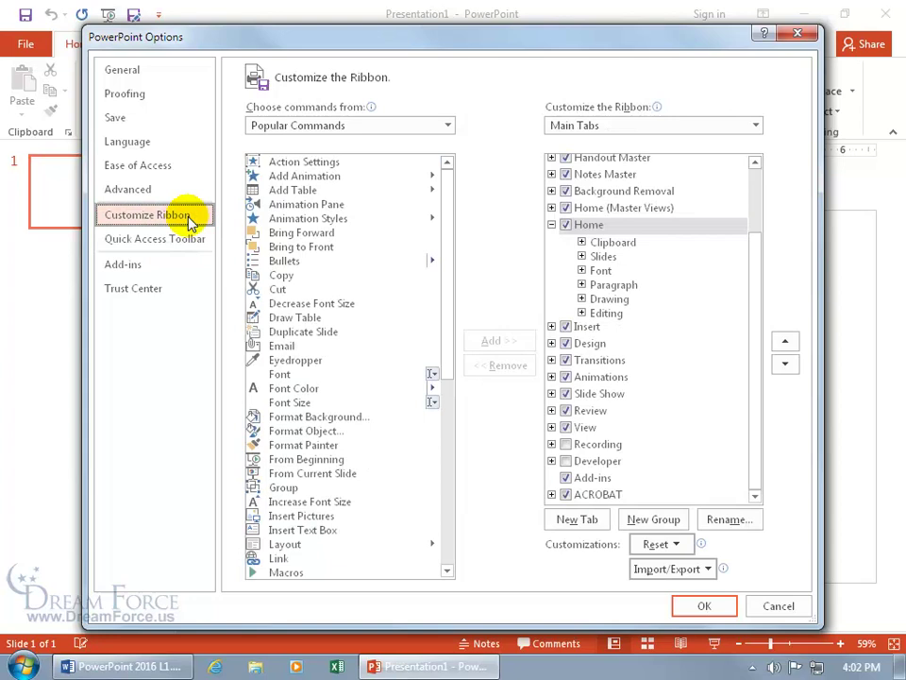
left_click_drag(758, 249, 755, 189)
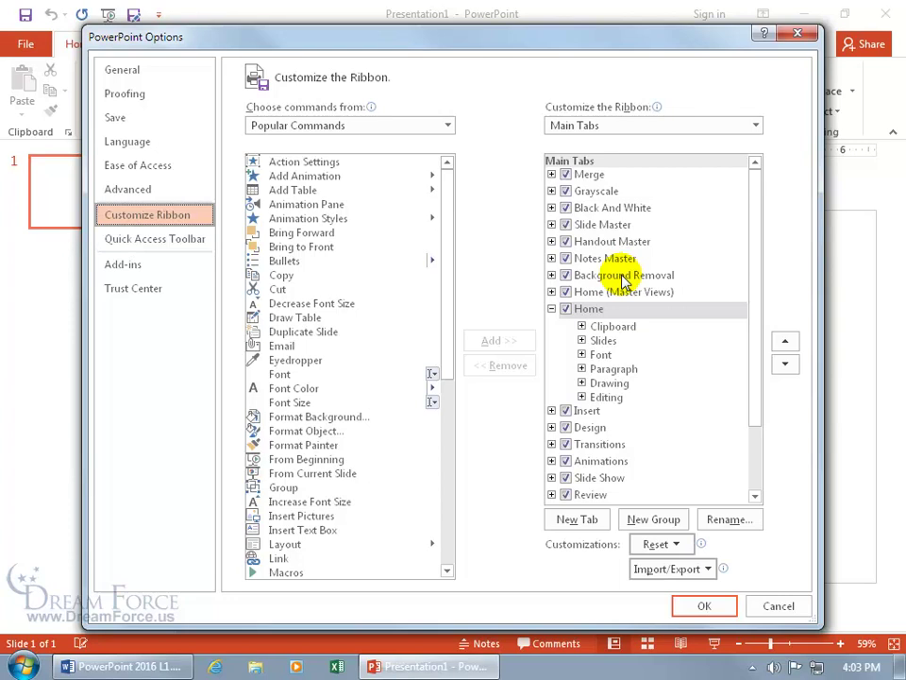
left_click_drag(754, 322, 752, 411)
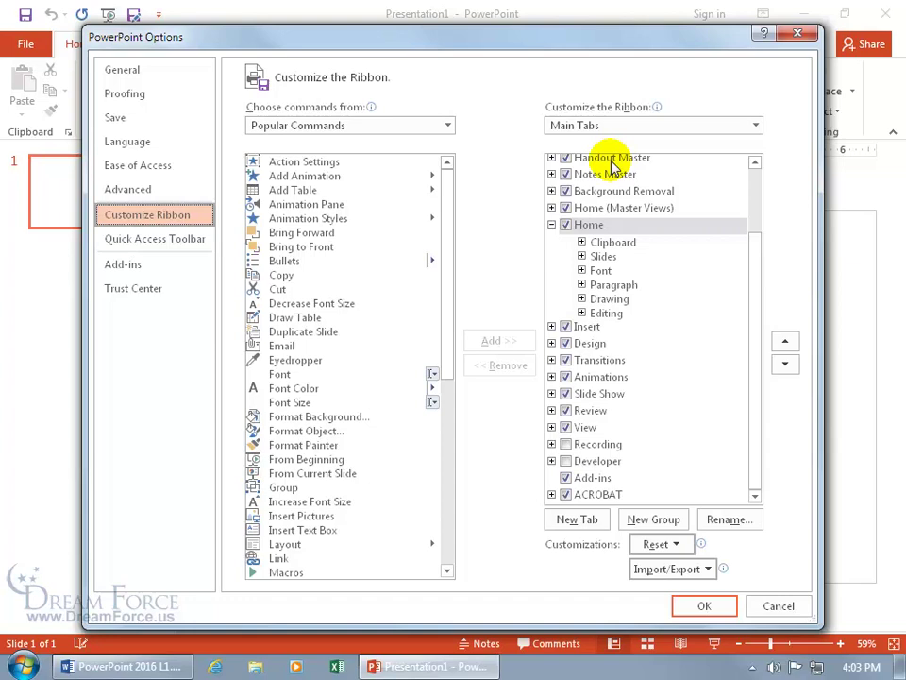
Step: Remove the Clipboard and Slides groups from the Home tab
left_click(582, 241)
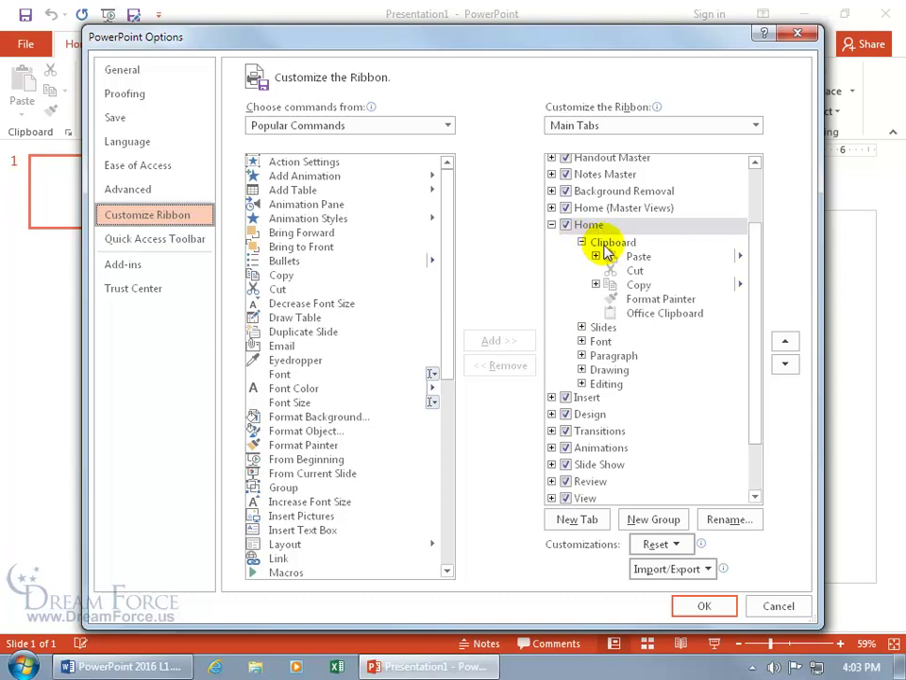
left_click(614, 243)
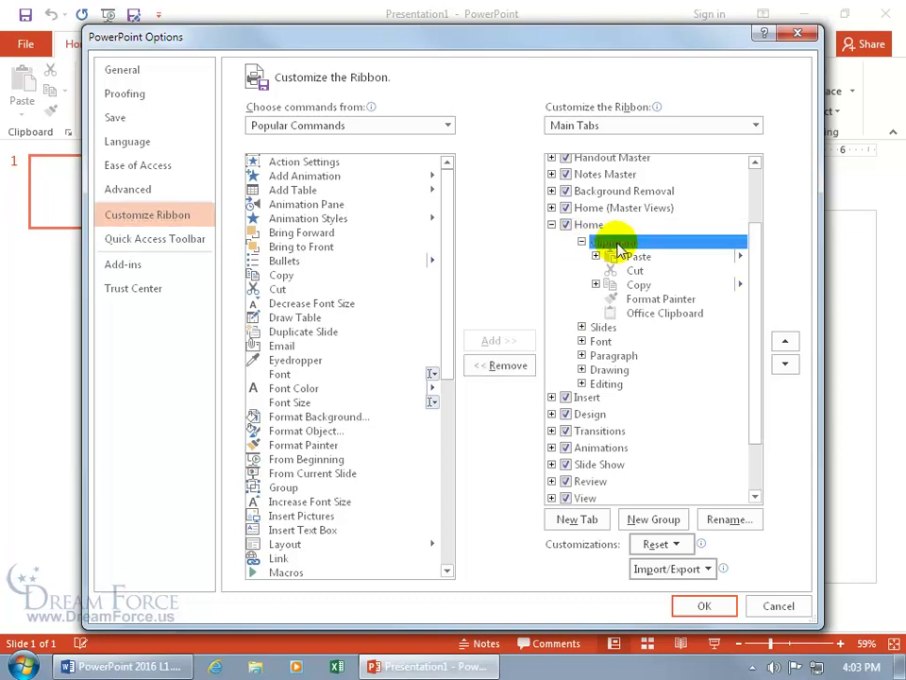
left_click(518, 370)
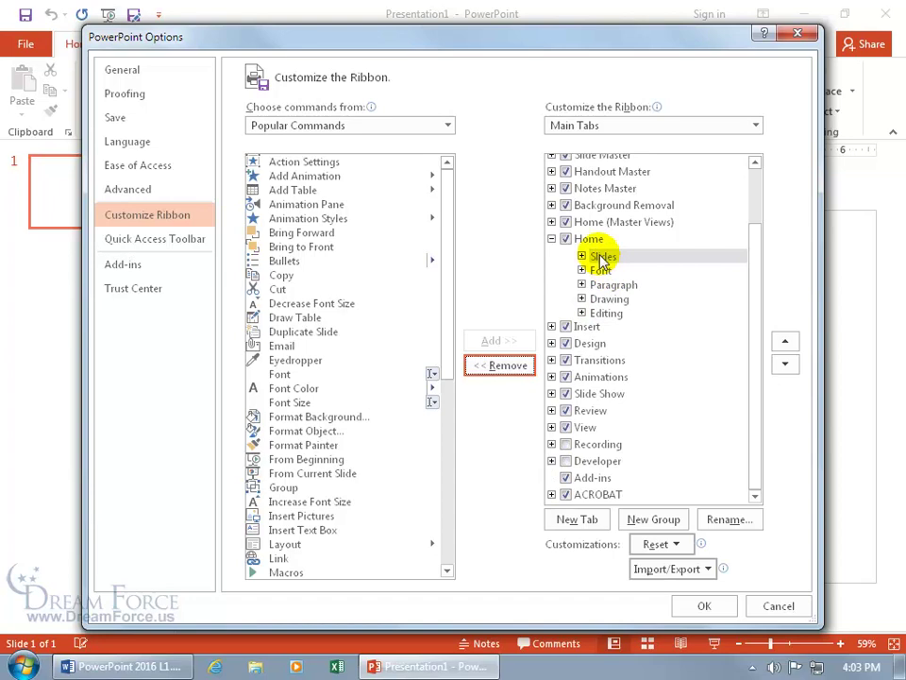
left_click(508, 367)
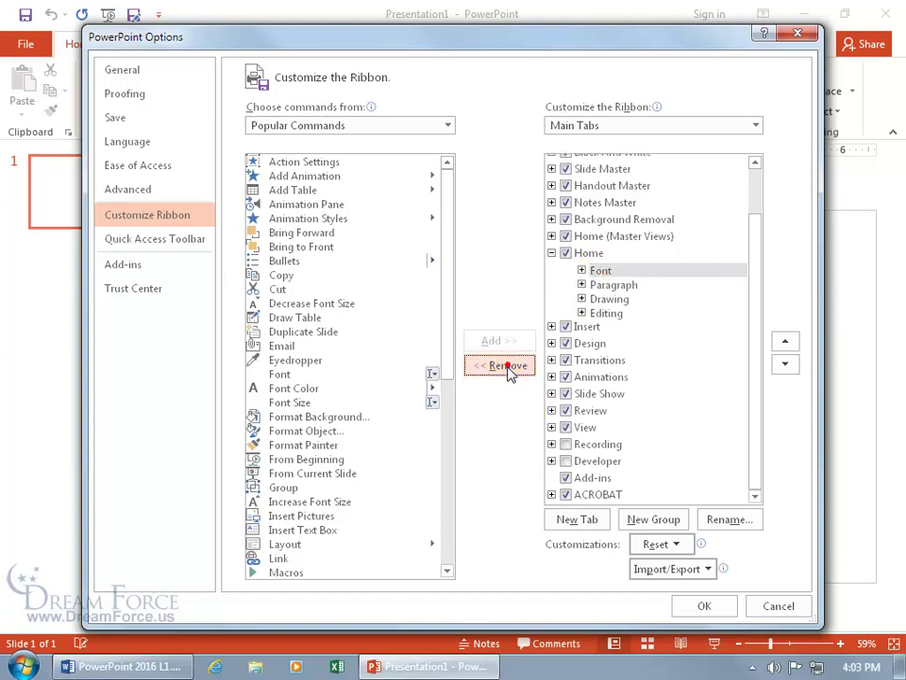
Step: Try to add the Eyedropper command to the Home tab's built-in Font group
left_click(582, 270)
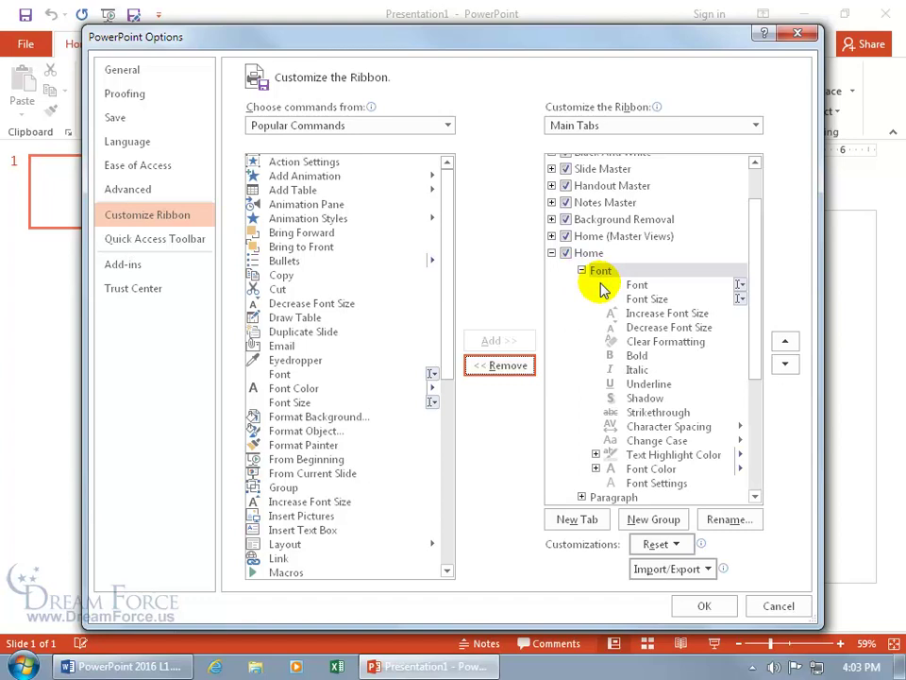
left_click(300, 362)
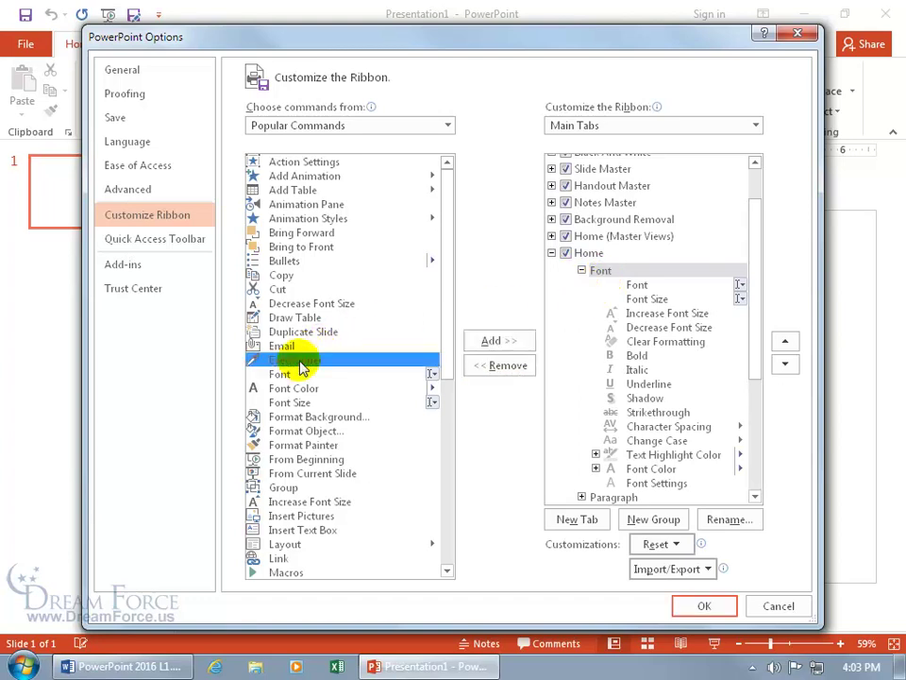
left_click(494, 339)
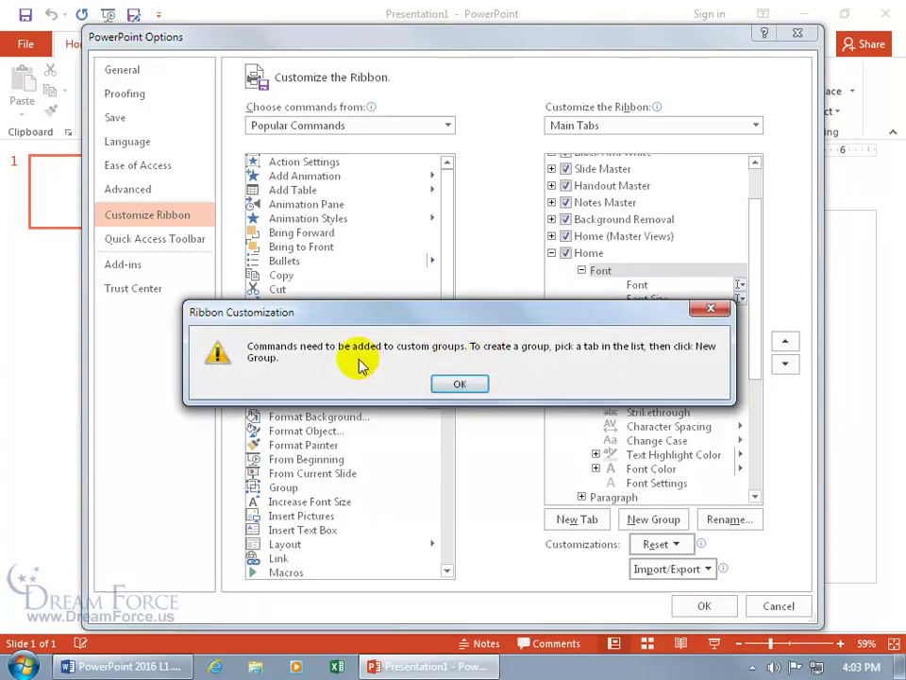
left_click(461, 384)
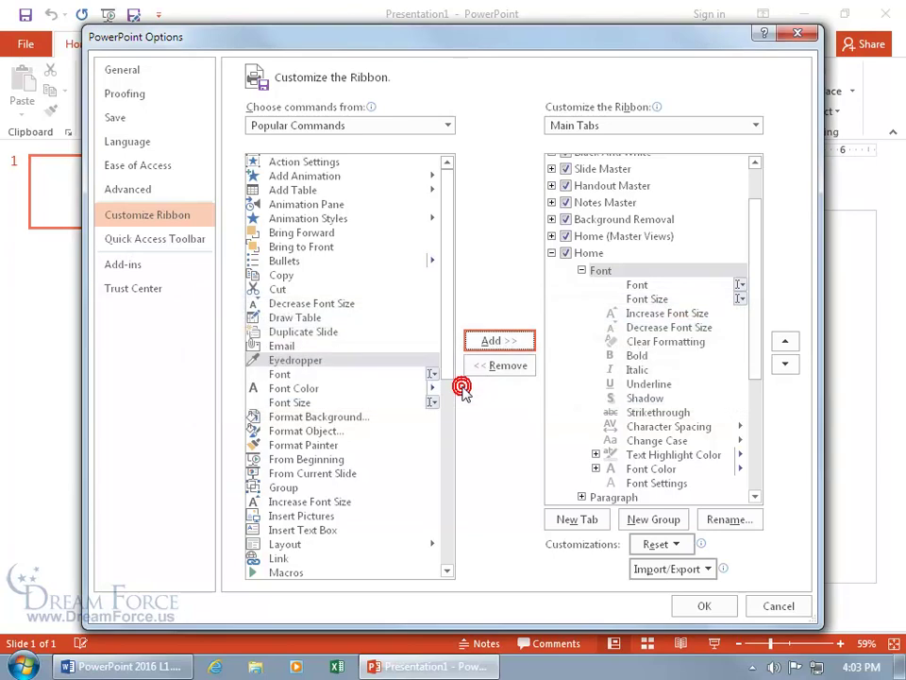
Step: Remove the Font, Paragraph and Drawing groups from the Home tab
left_click(592, 271)
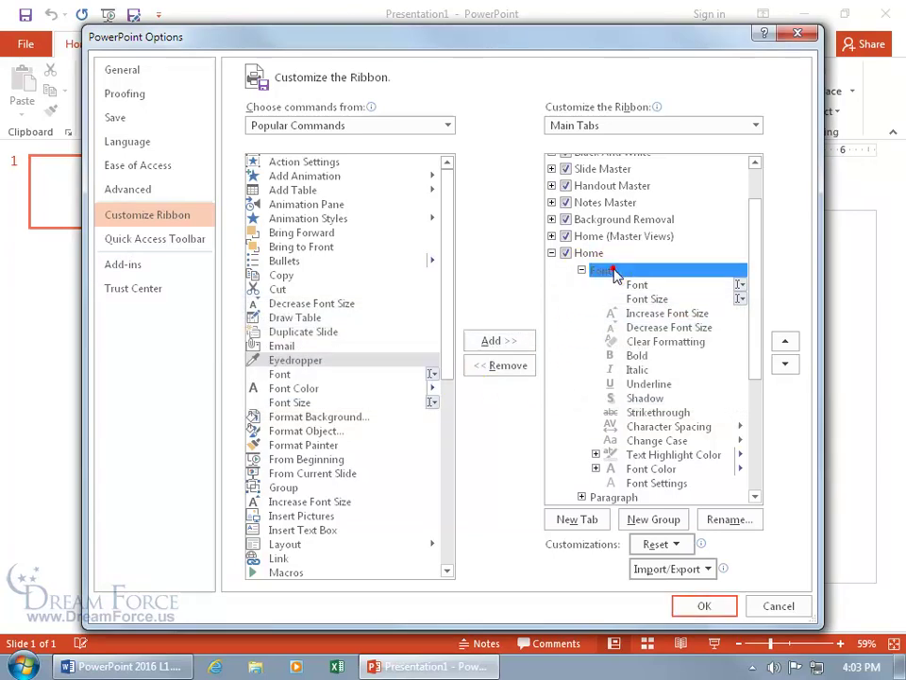
left_click(508, 365)
left_click(626, 284)
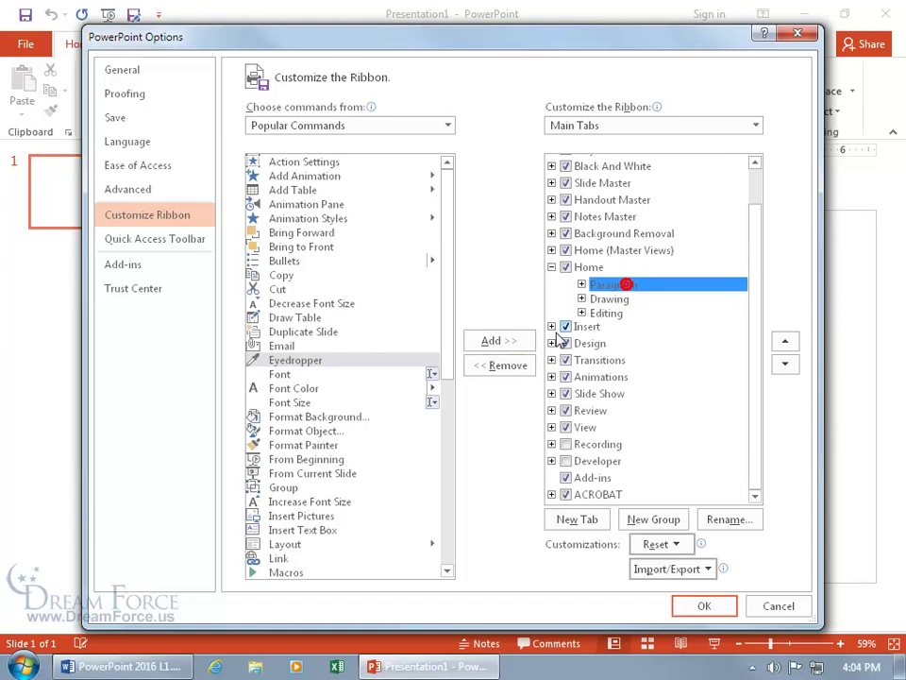
left_click(508, 365)
left_click(607, 299)
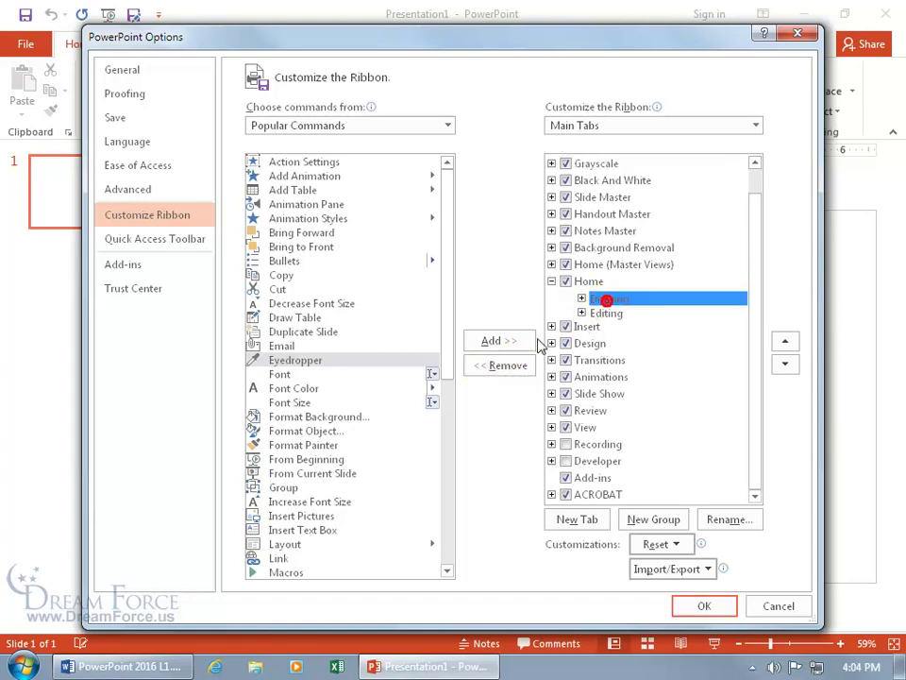
left_click(517, 368)
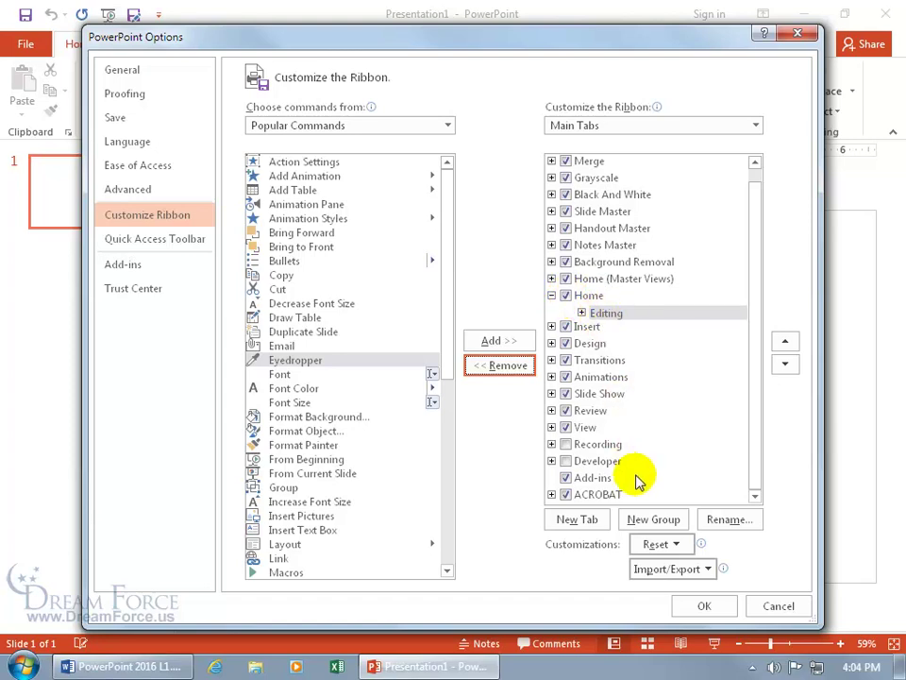
Step: Add a new custom group to the Home tab, giving it the smiley face symbol and the name Spiffy
left_click(639, 525)
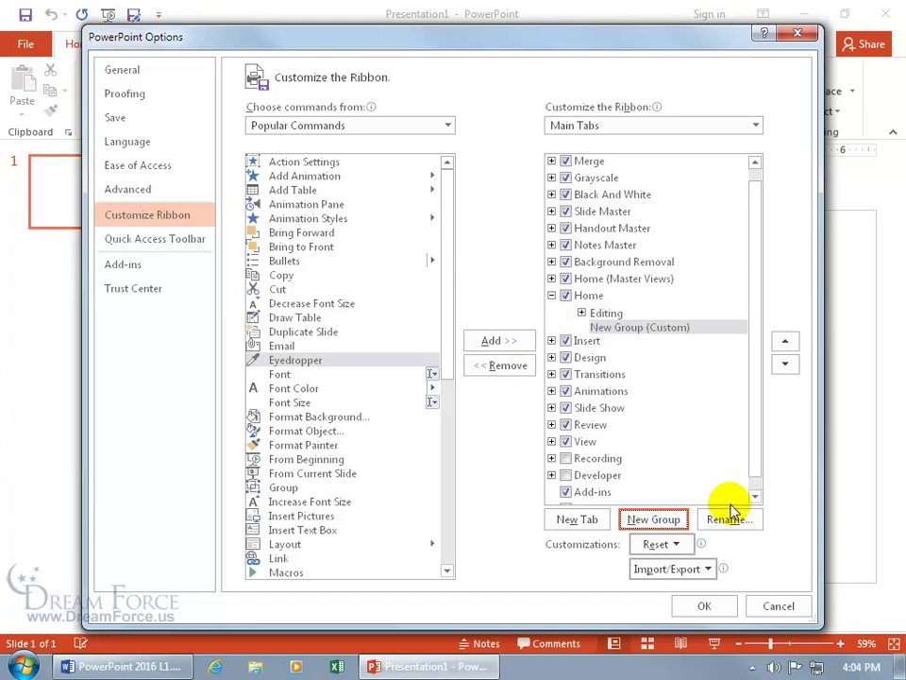
left_click(639, 330)
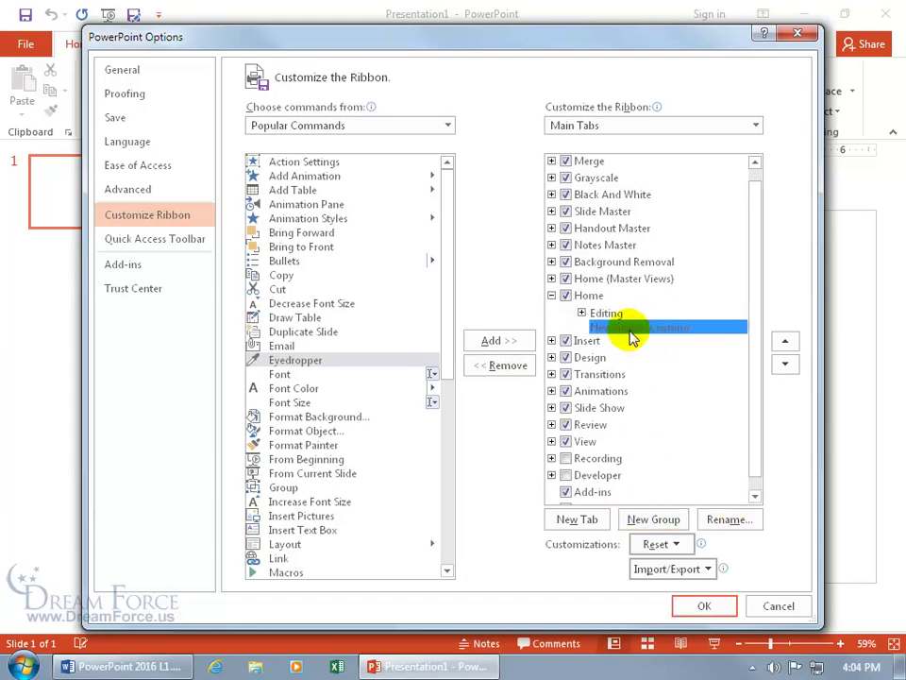
left_click(725, 519)
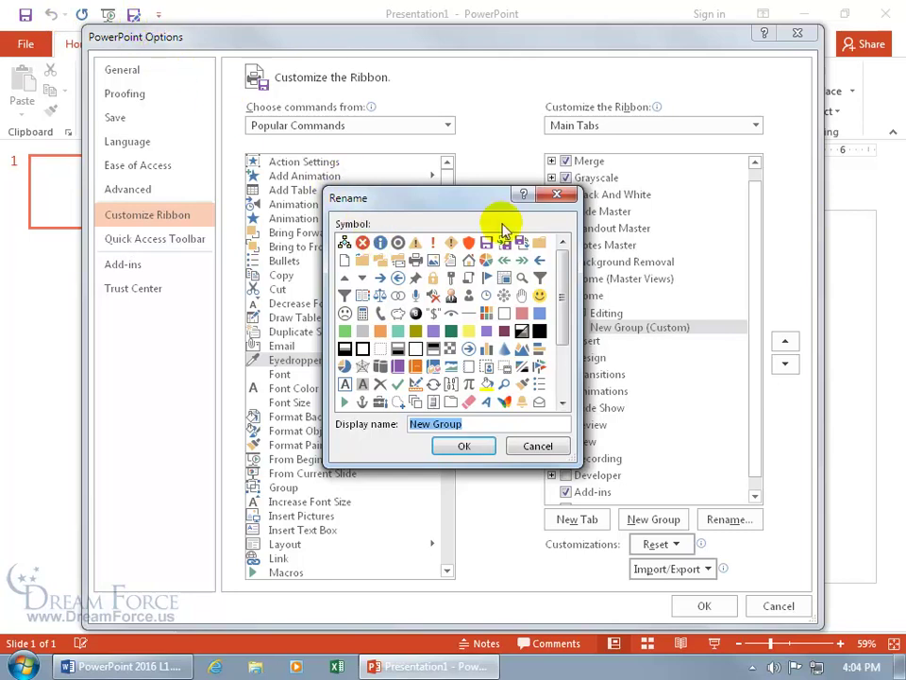
left_click(540, 295)
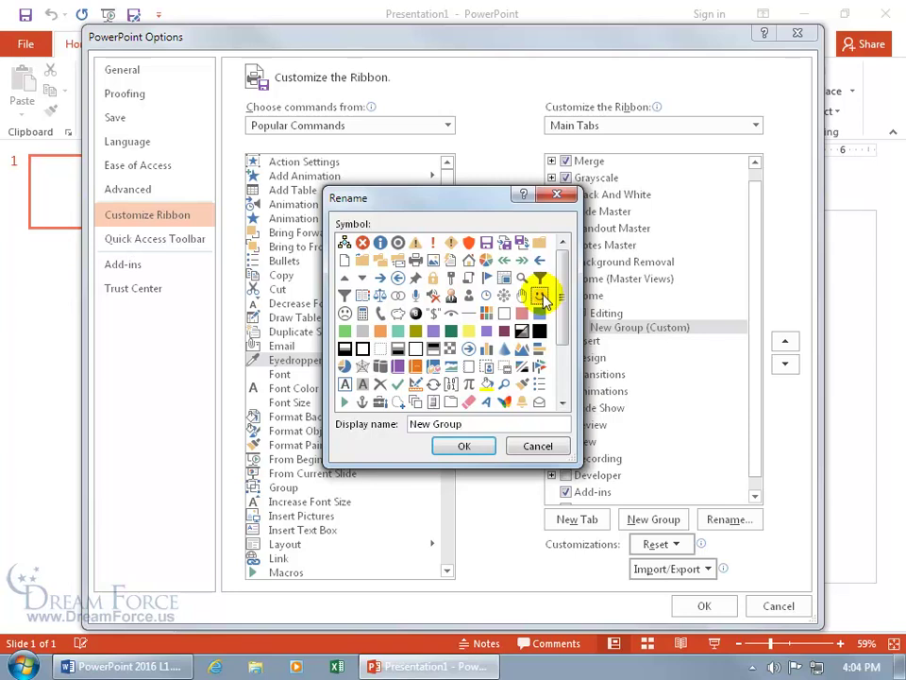
left_click(473, 422)
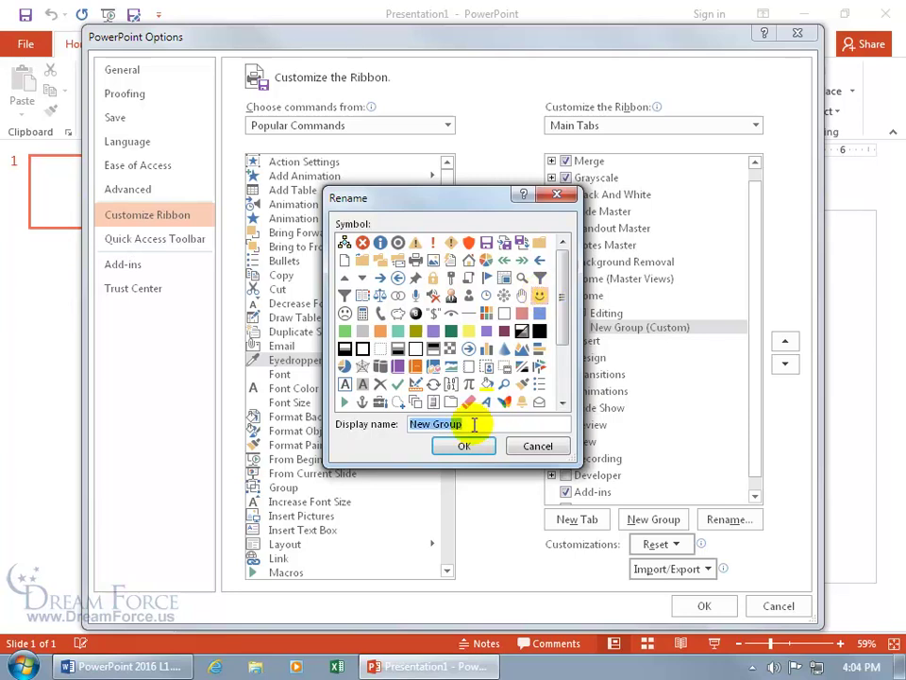
type("Spiffy")
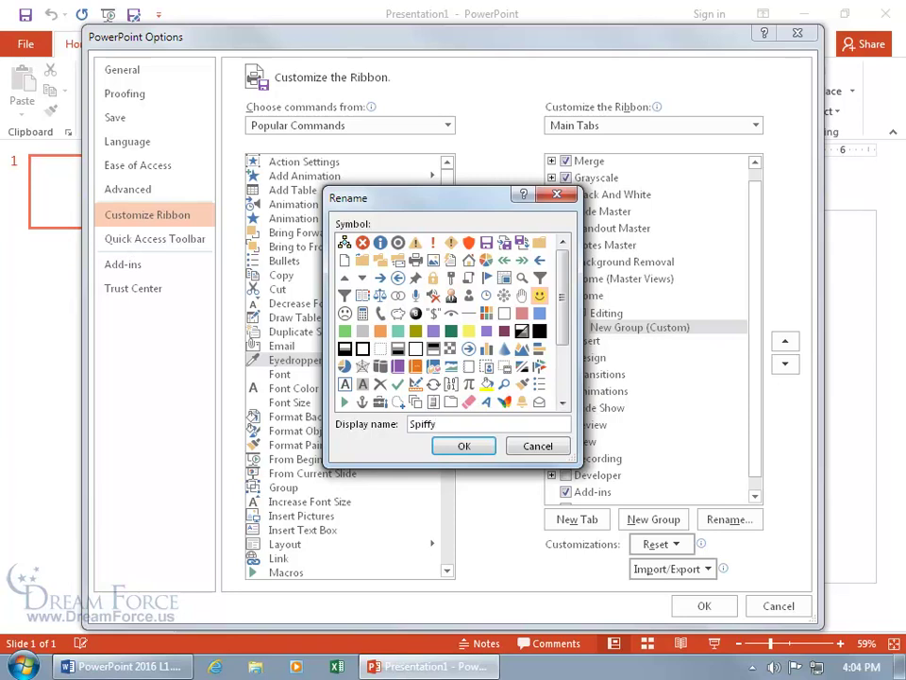
left_click(466, 447)
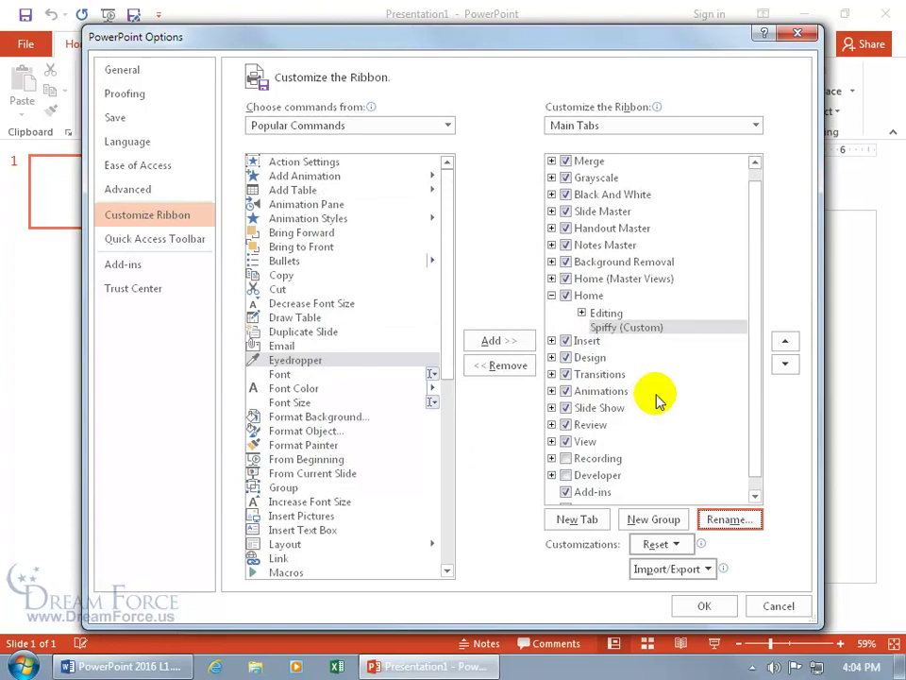
Step: Add the Eyedropper, Font, Email and Format Background commands to the custom Spiffy group
left_click(615, 327)
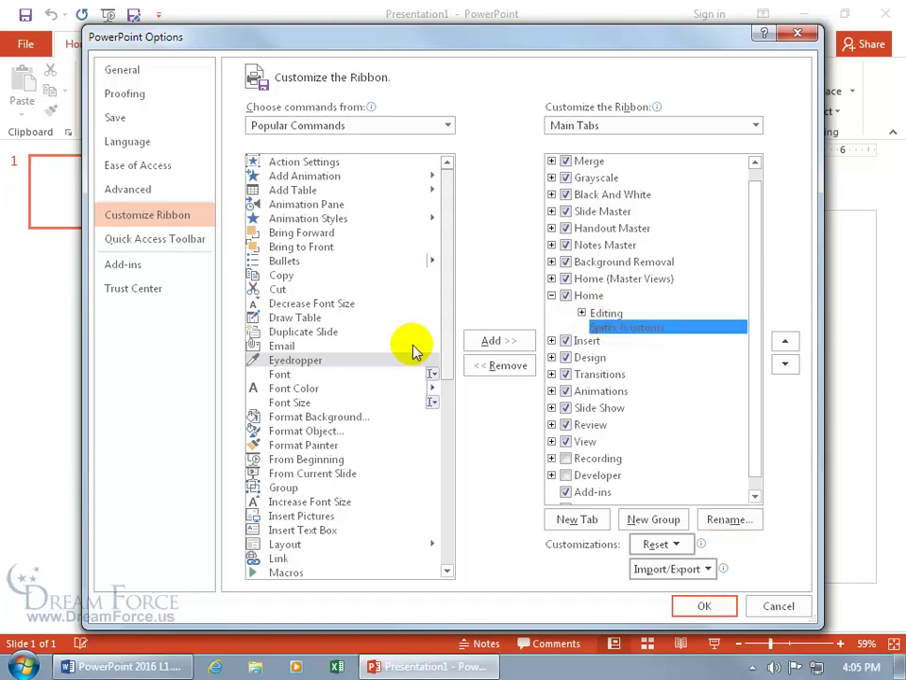
left_click(515, 344)
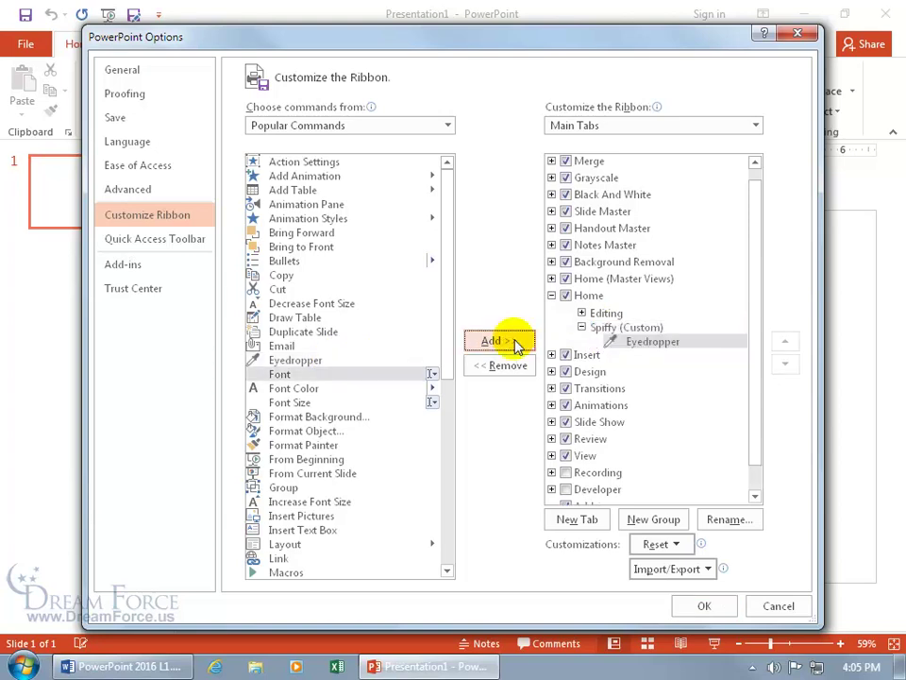
left_click(354, 374)
left_click(486, 352)
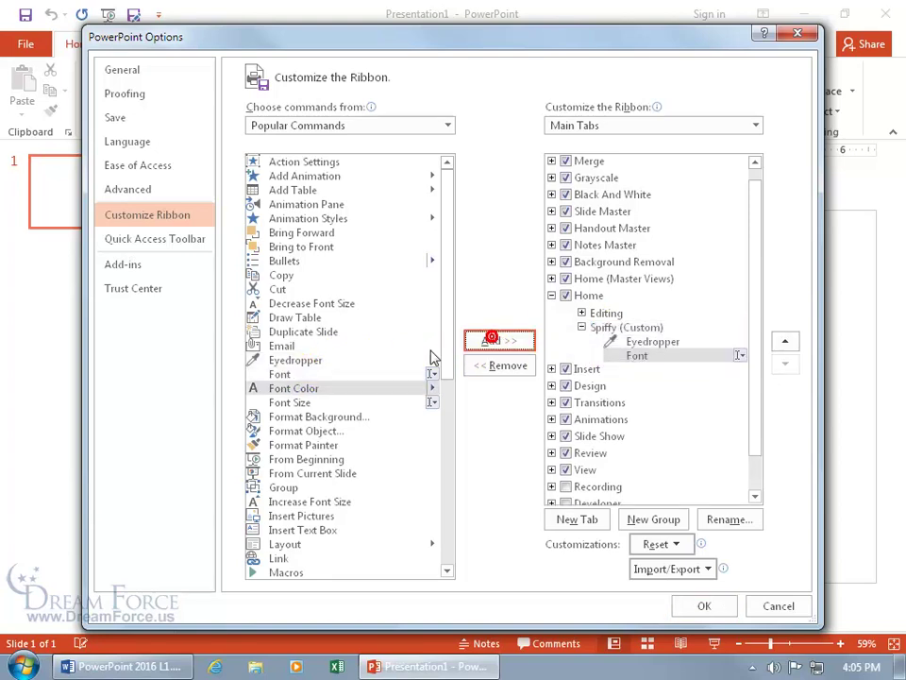
left_click(302, 346)
left_click(504, 349)
left_click(315, 417)
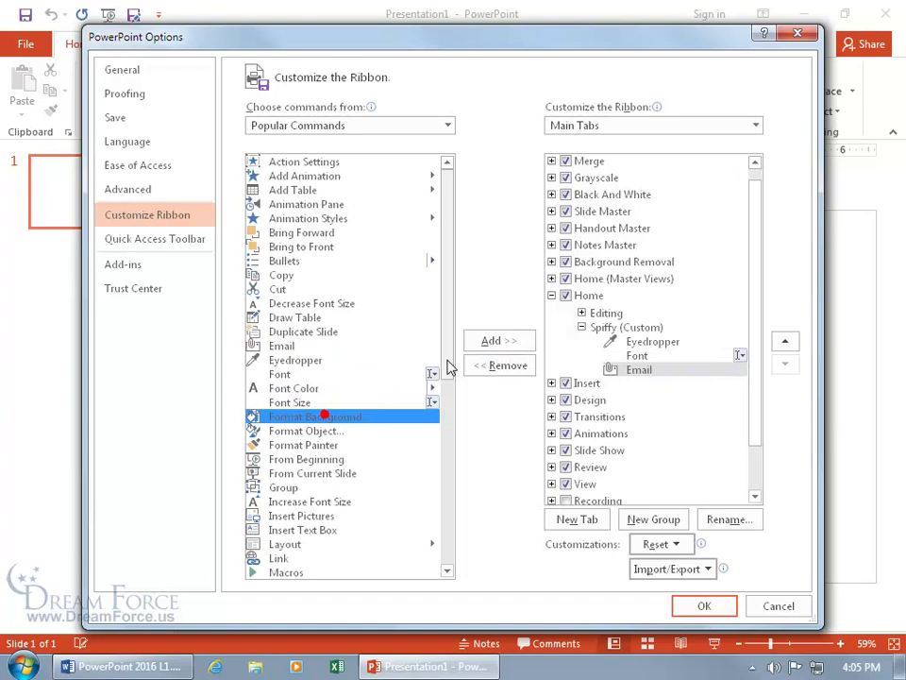
left_click(498, 340)
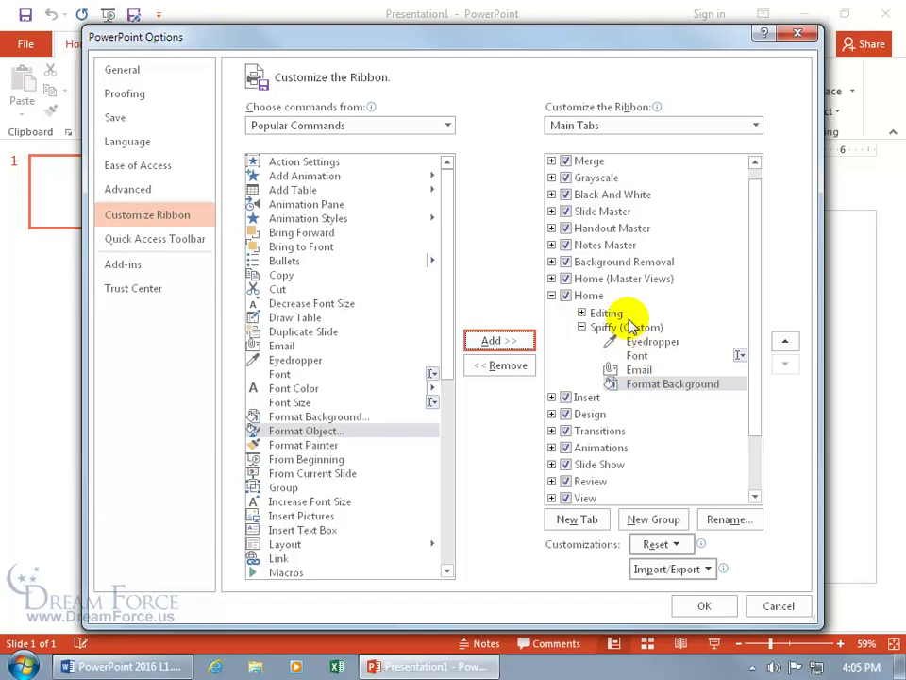
Step: Hide the Insert, Design, Transitions, Animations and Slide Show tabs from the ribbon
left_click(566, 398)
left_click(566, 414)
left_click(566, 430)
left_click(565, 448)
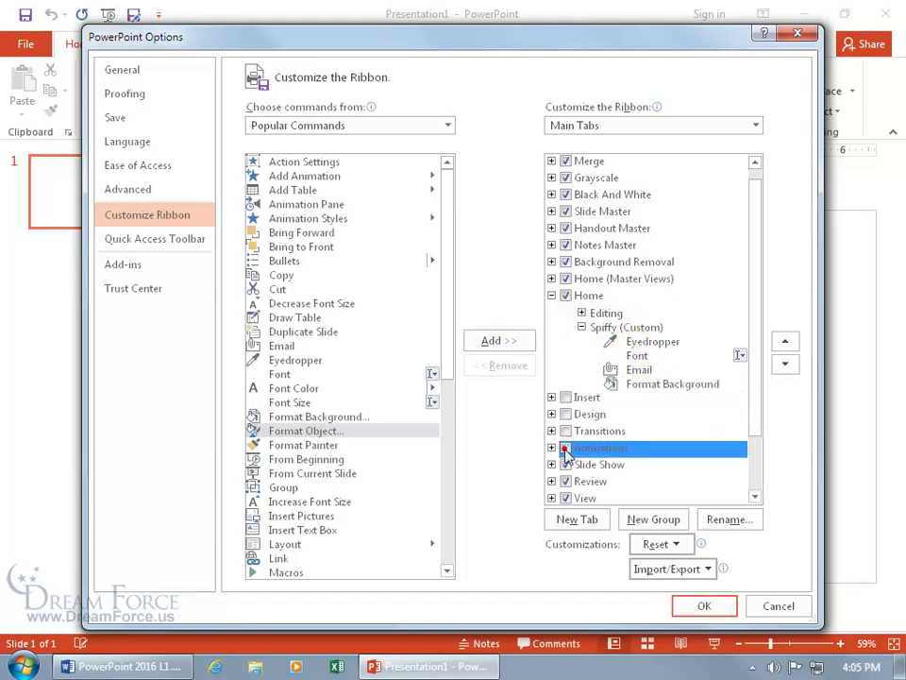
left_click_drag(755, 415, 759, 445)
left_click(566, 422)
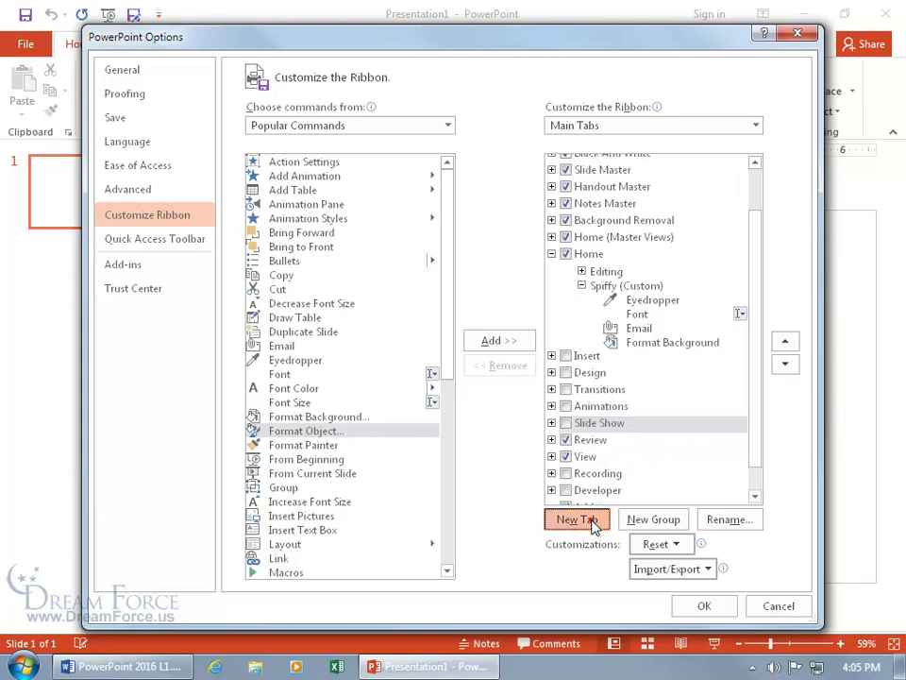
Step: Create a new custom tab below Slide Show and name it Fancy
left_click(585, 522)
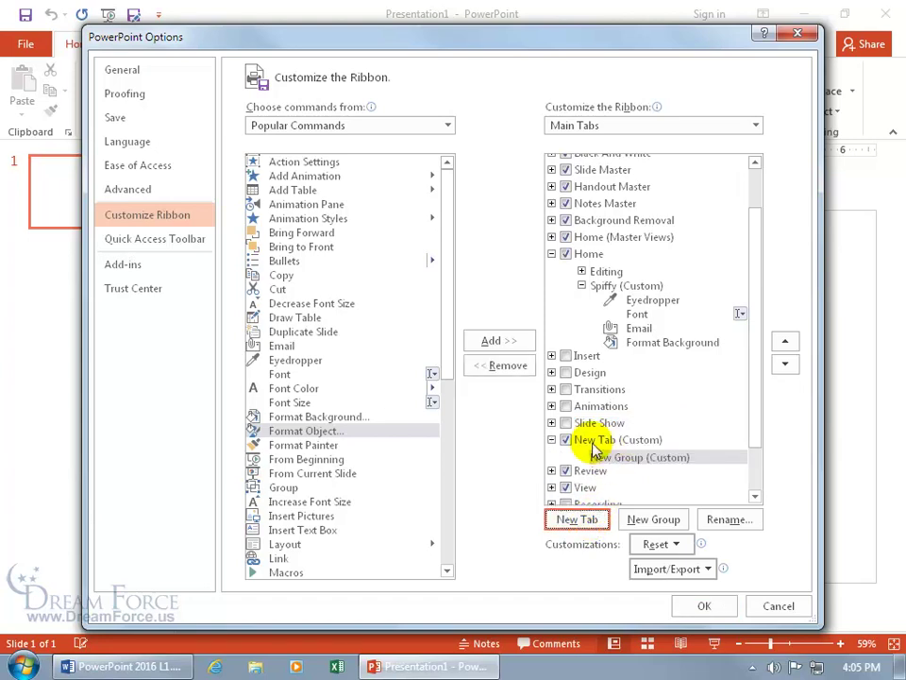
left_click(604, 442)
left_click(605, 445)
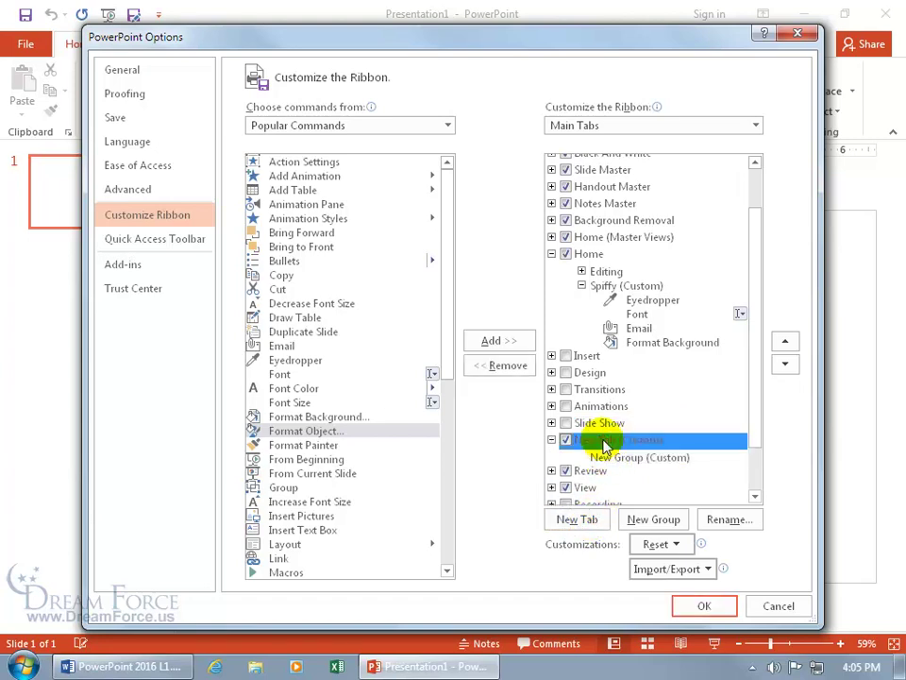
left_click(724, 520)
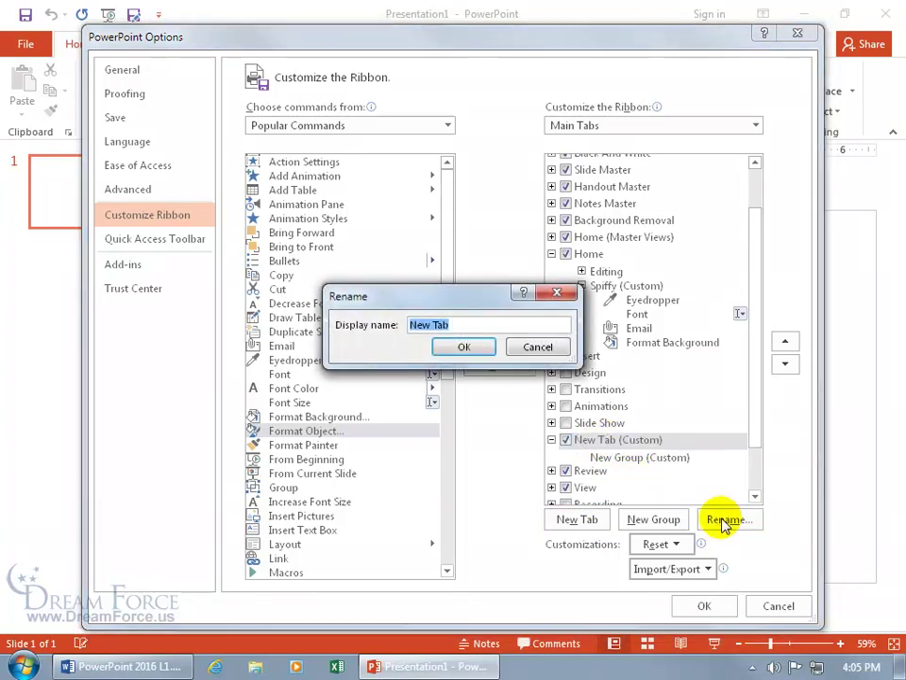
type("Fa")
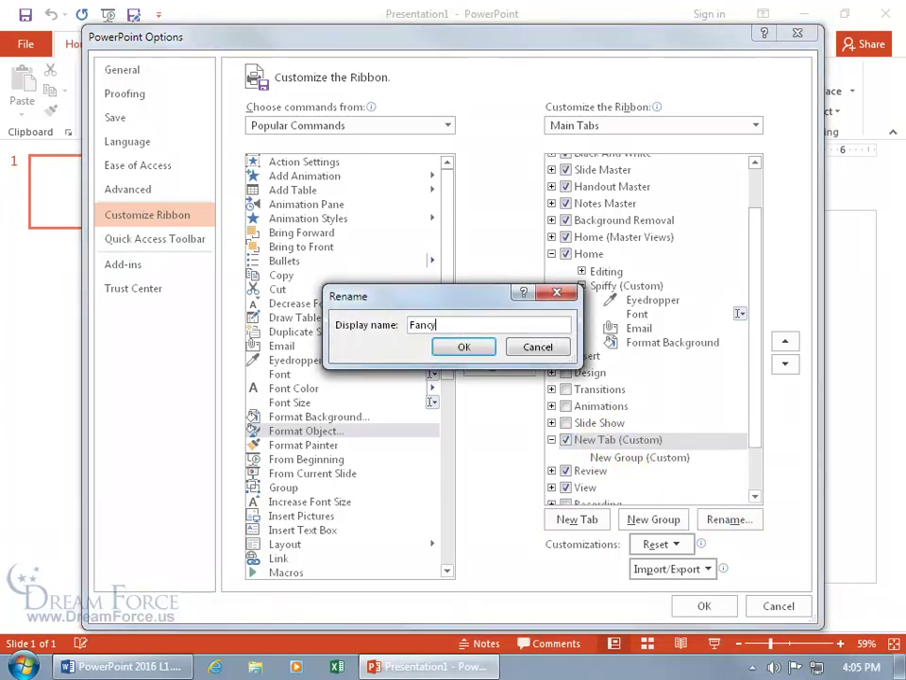
type("ncy")
left_click(464, 347)
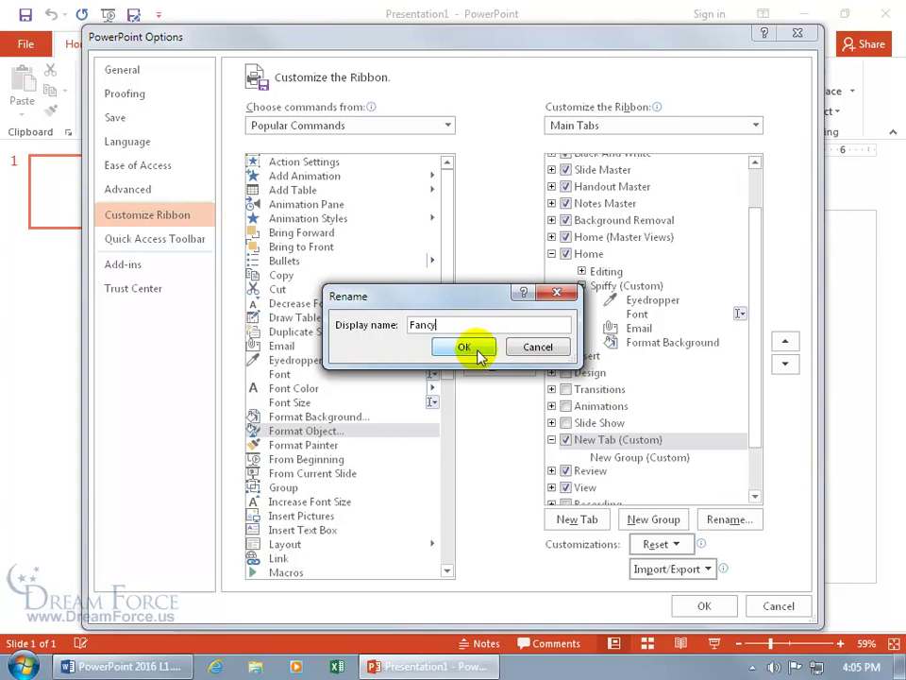
Step: Rename the new group in the Fancy tab as Formatting and give it the multicolored butterfly symbol
left_click(613, 458)
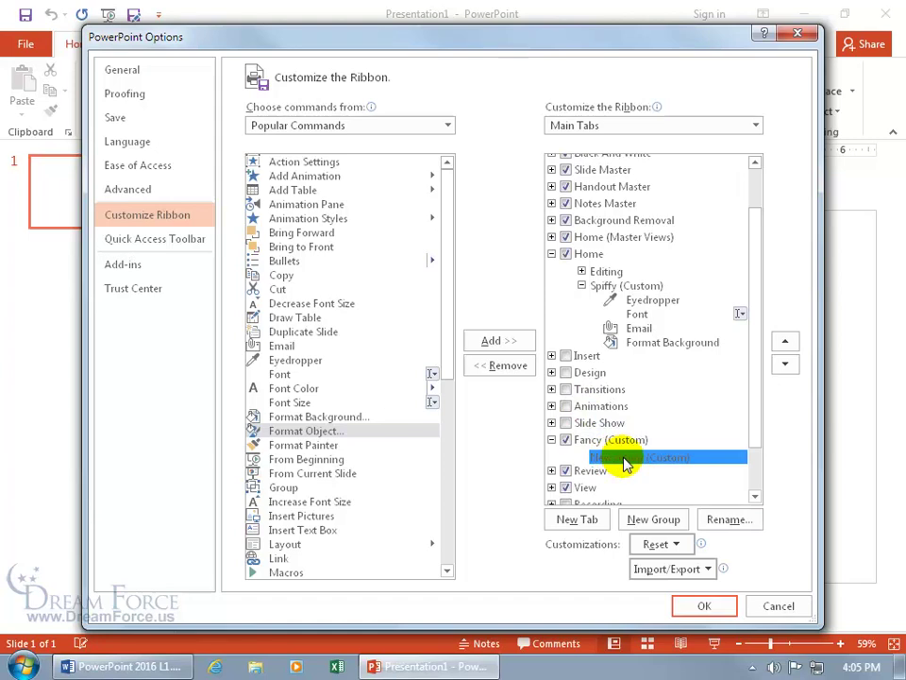
left_click(722, 520)
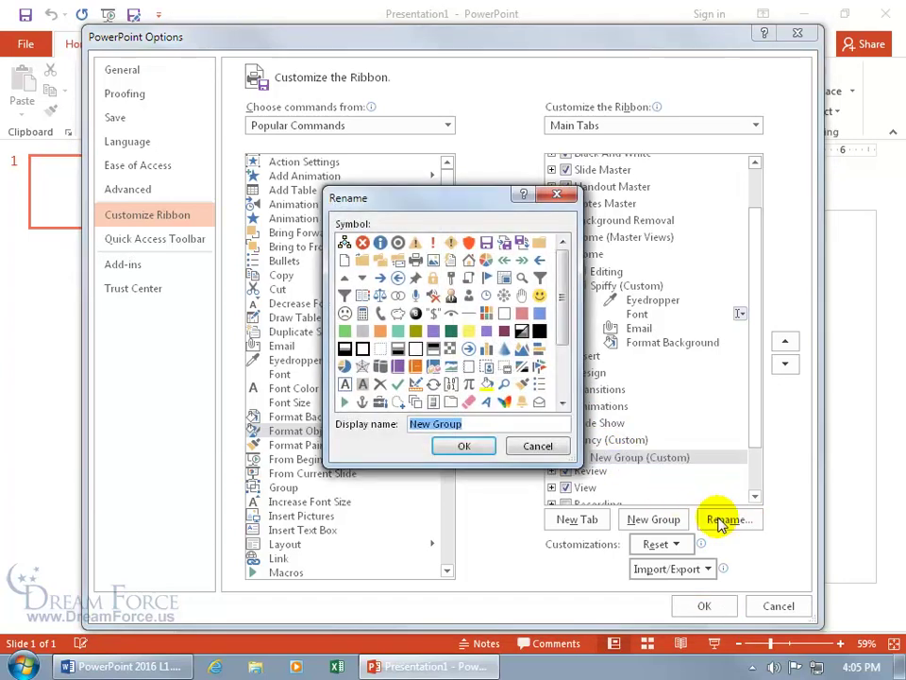
type("Formatting")
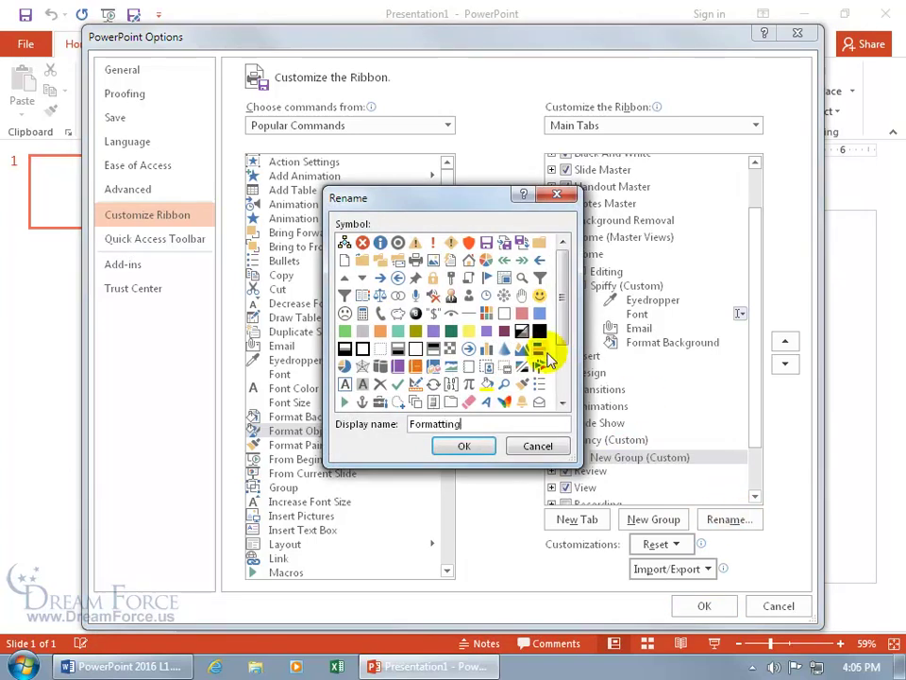
left_click(503, 402)
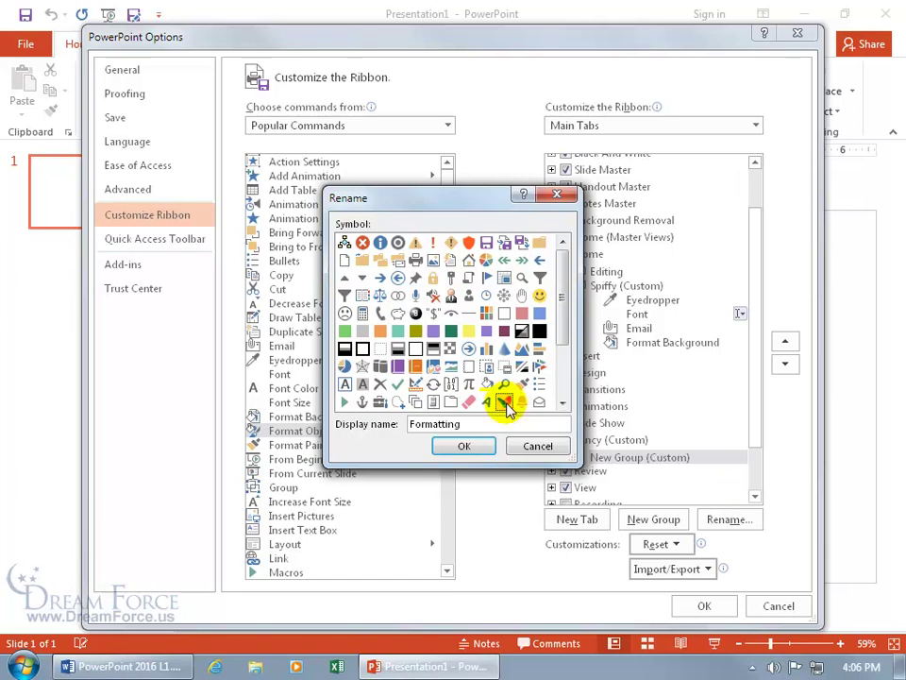
left_click(478, 448)
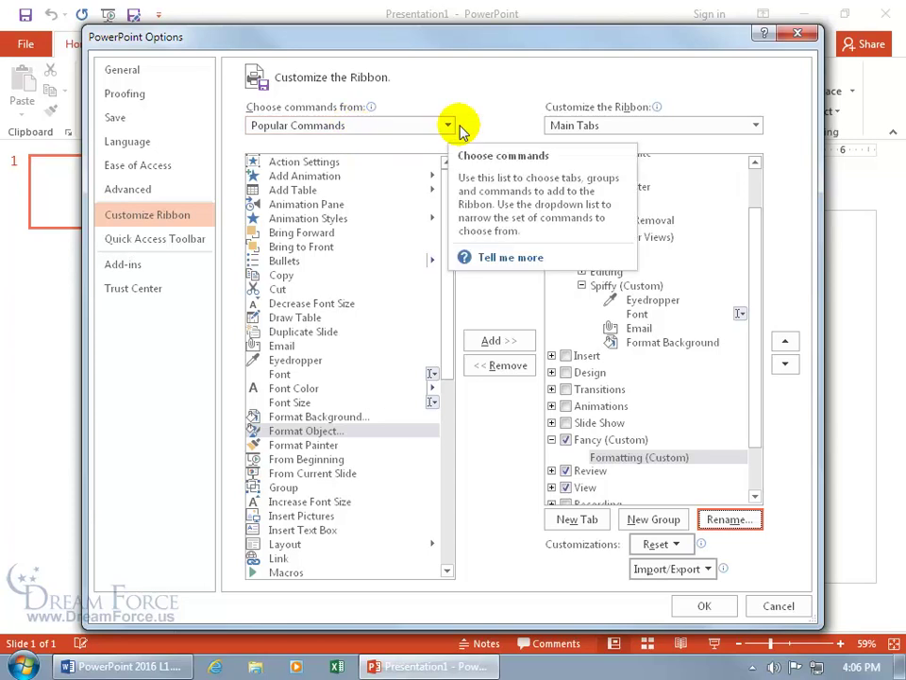
Step: Add More Outline Colors, More Options and More Textures from the All Commands set to the Formatting group
left_click(408, 126)
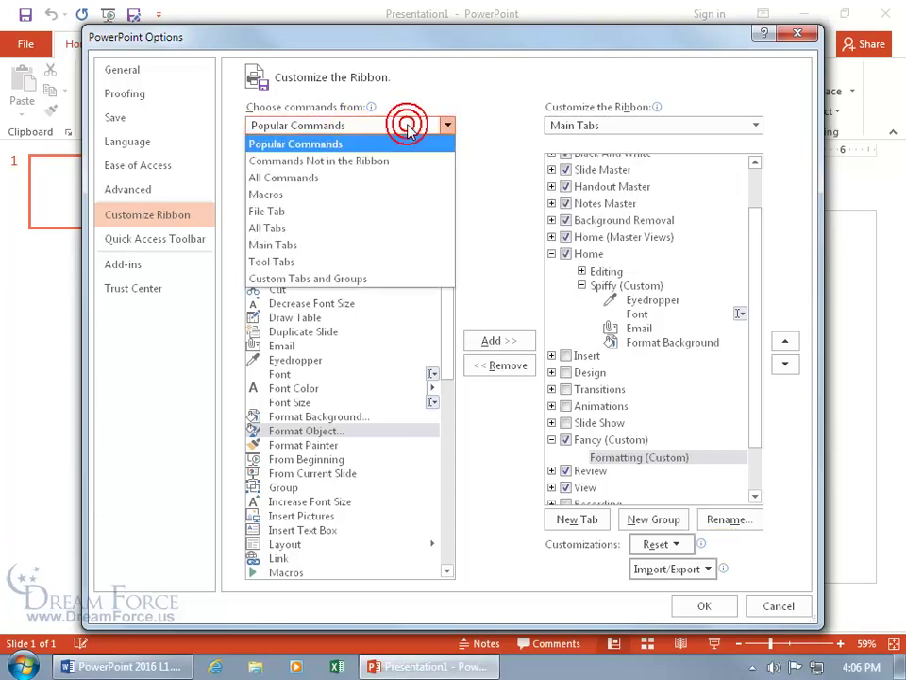
left_click(362, 180)
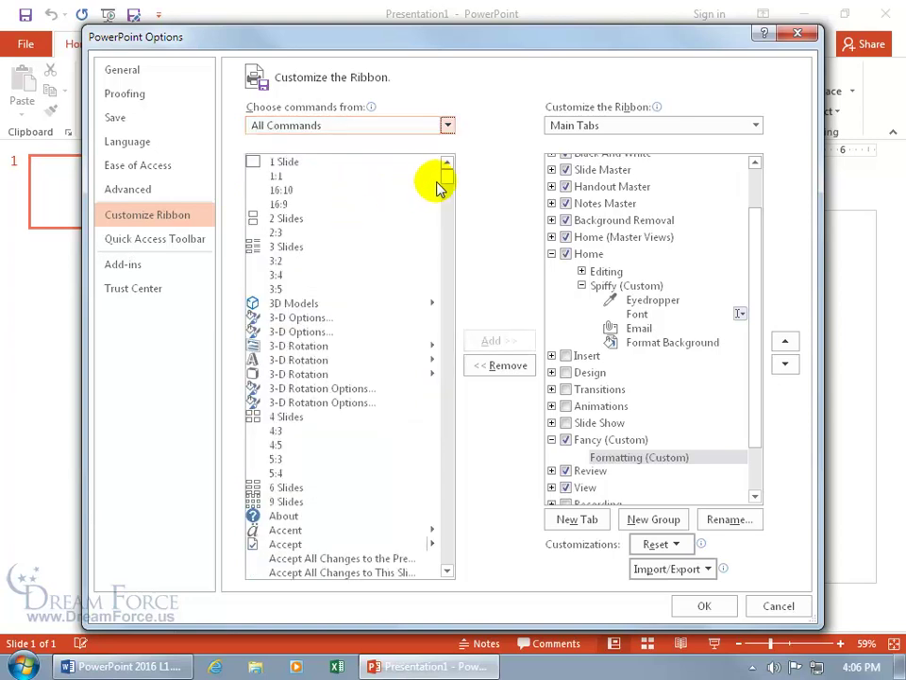
left_click_drag(439, 184, 447, 380)
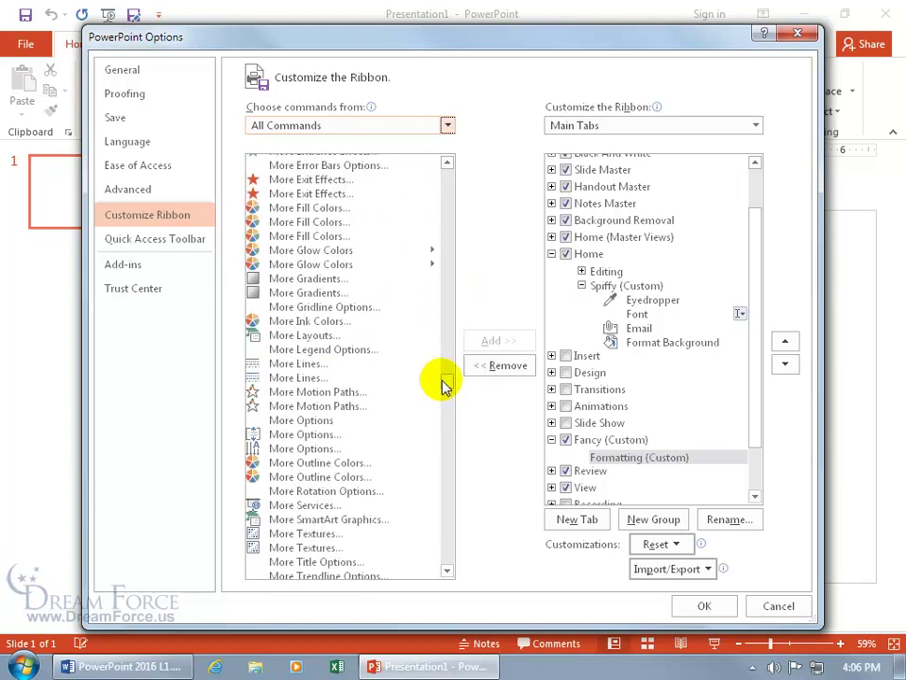
left_click(338, 462)
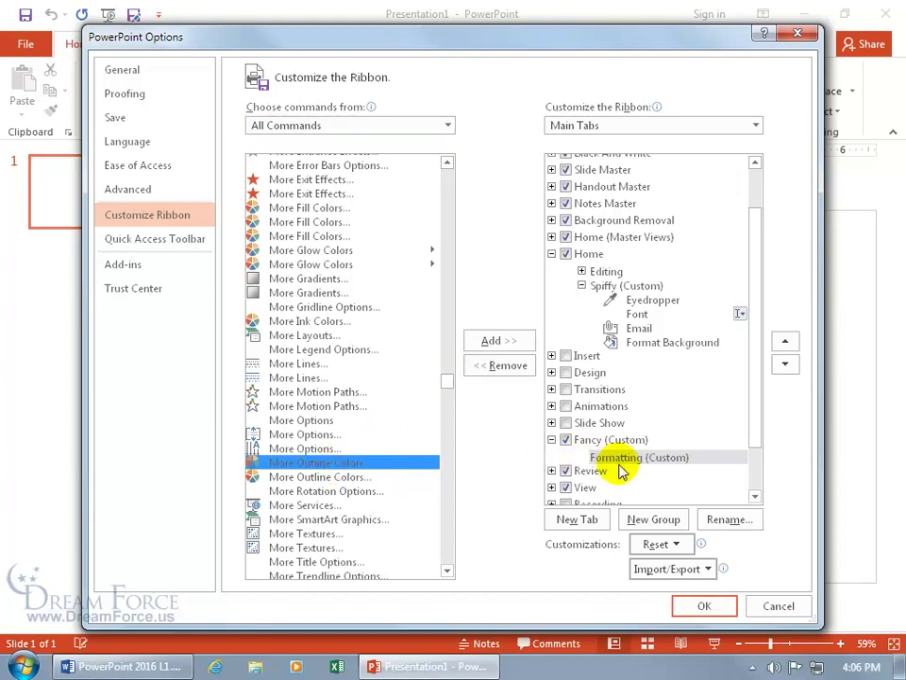
left_click(512, 339)
left_click(305, 434)
left_click(472, 341)
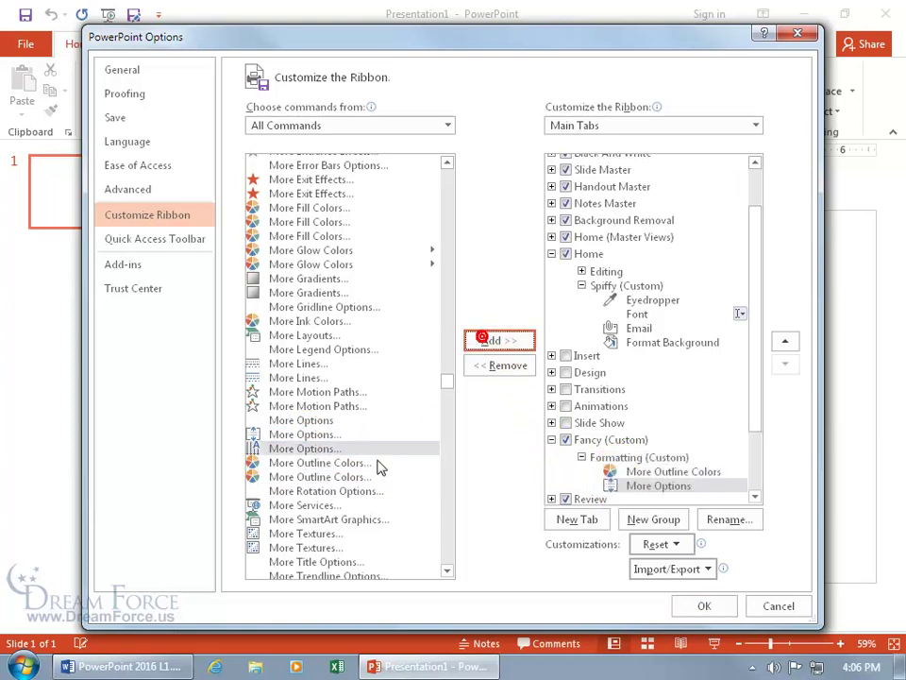
left_click(318, 547)
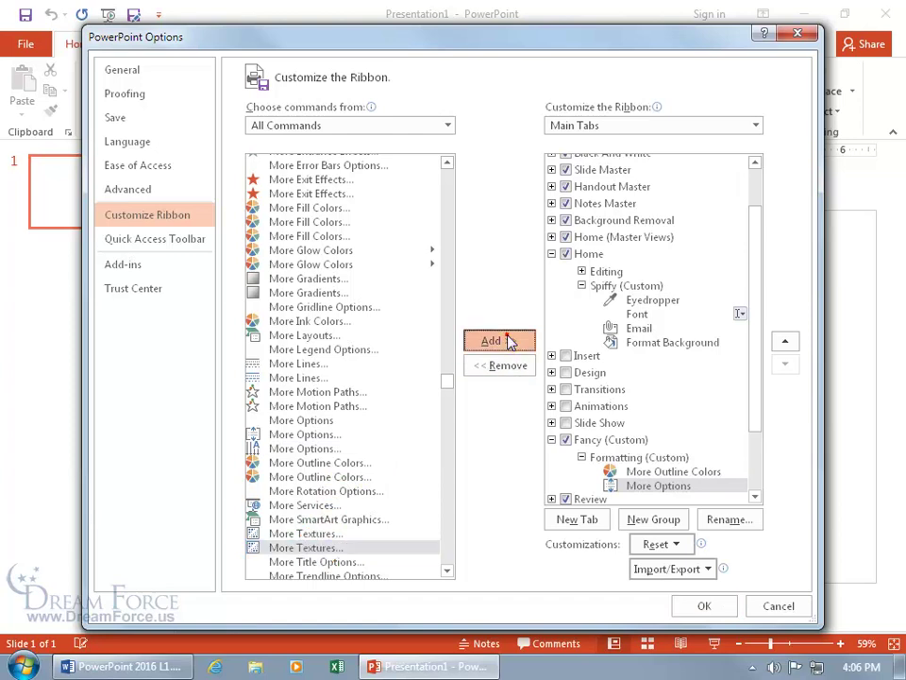
left_click(499, 341)
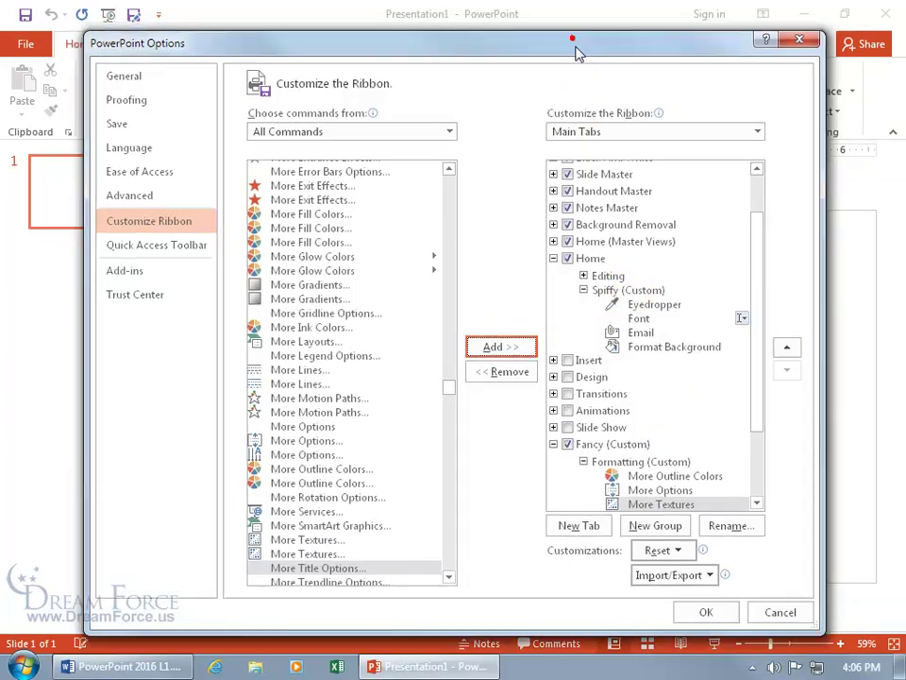
Step: Apply the ribbon customizations and test the Format Background command in the Spiffy group, closing its pane again
left_click_drag(573, 45, 576, 146)
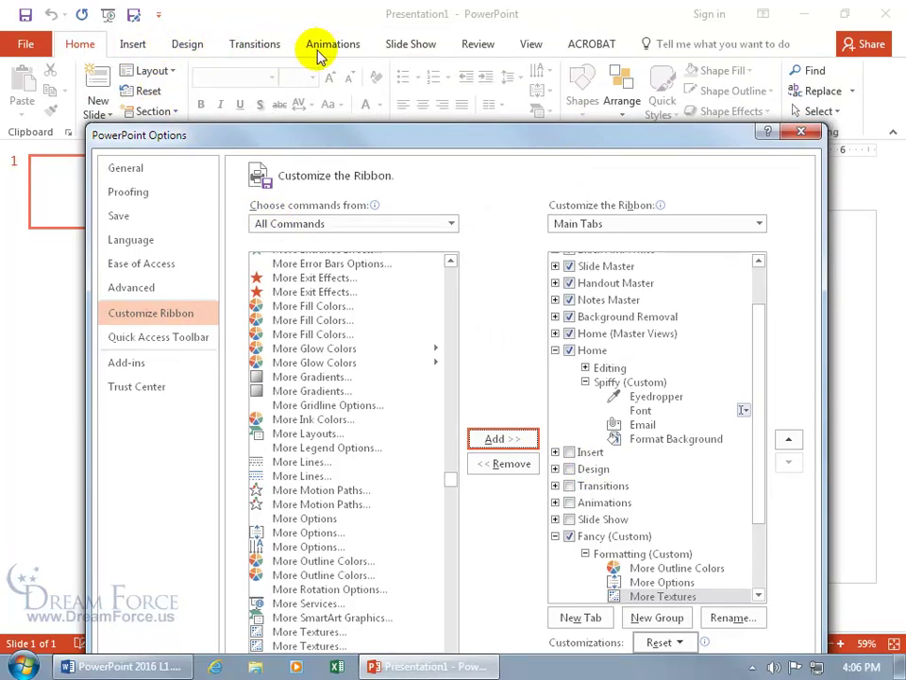
left_click_drag(461, 138, 439, 55)
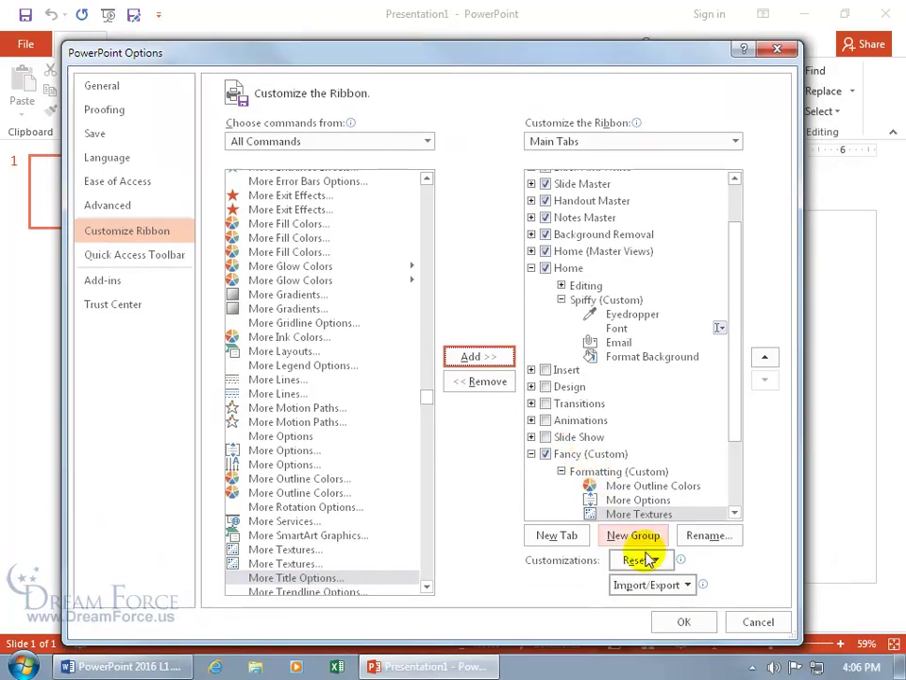
left_click(683, 623)
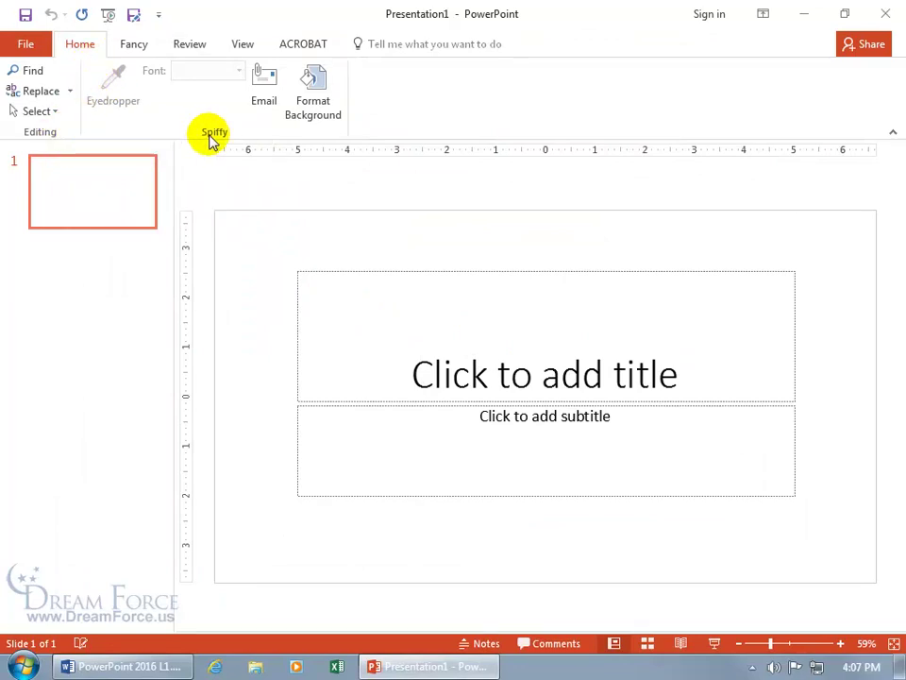
left_click(314, 85)
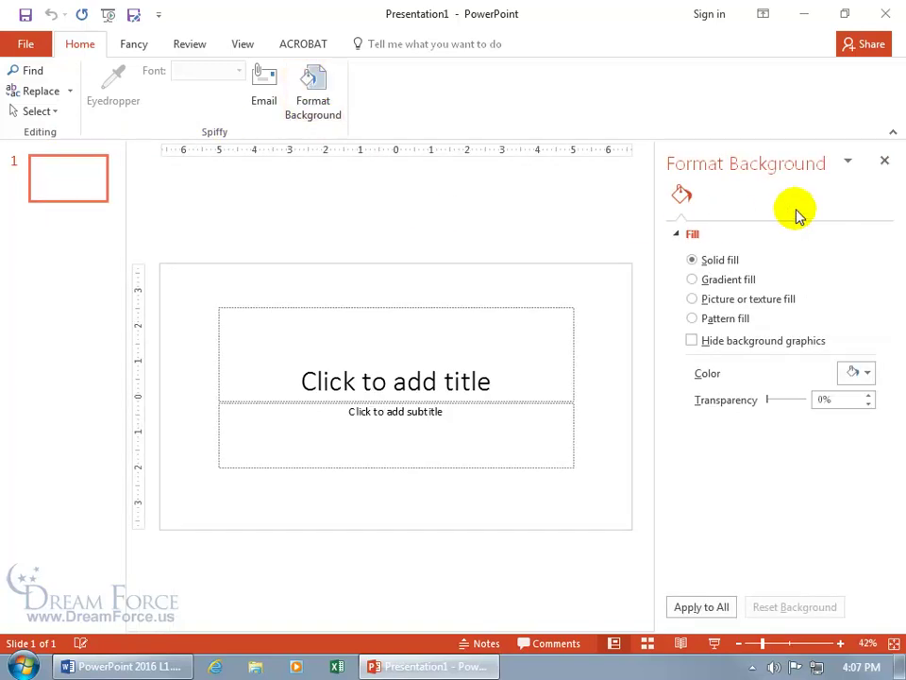
left_click(888, 164)
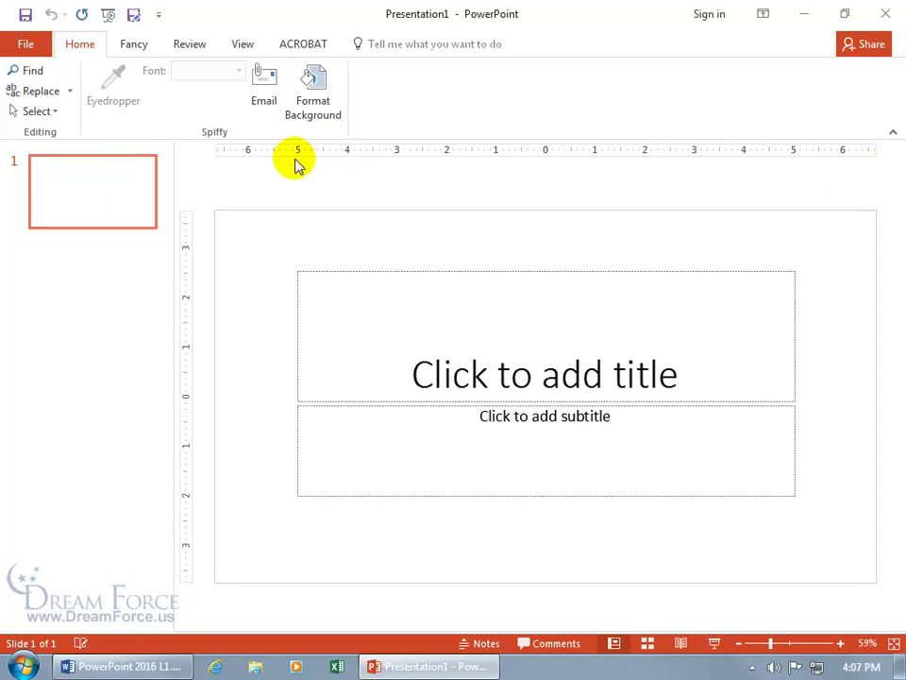
Step: Add the Home tab's Spiffy group and the Fancy tab's Formatting group to the Quick Access Toolbar, and preview Spiffy from there
right_click(184, 112)
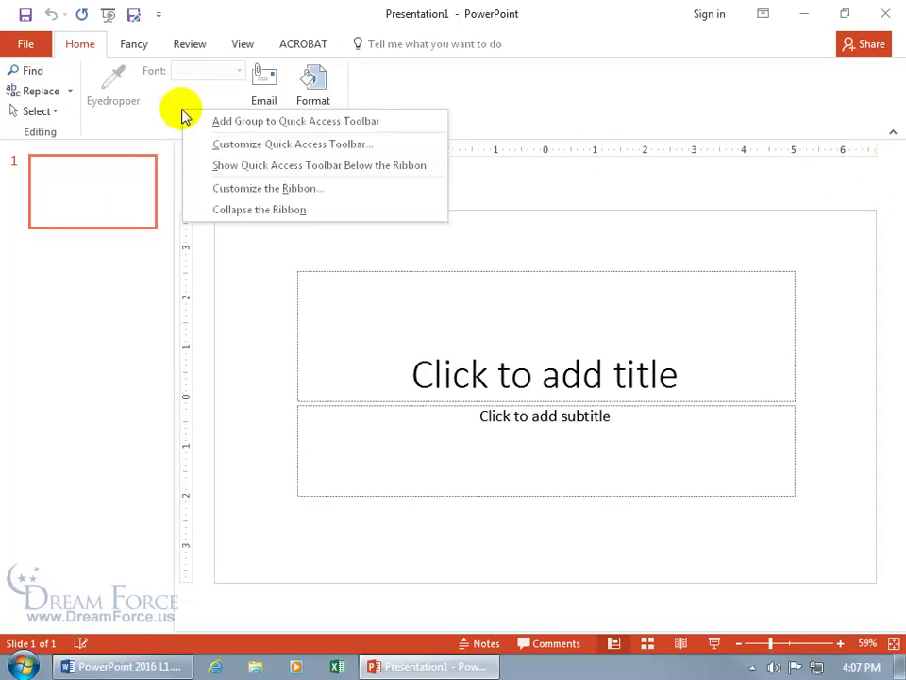
left_click(220, 124)
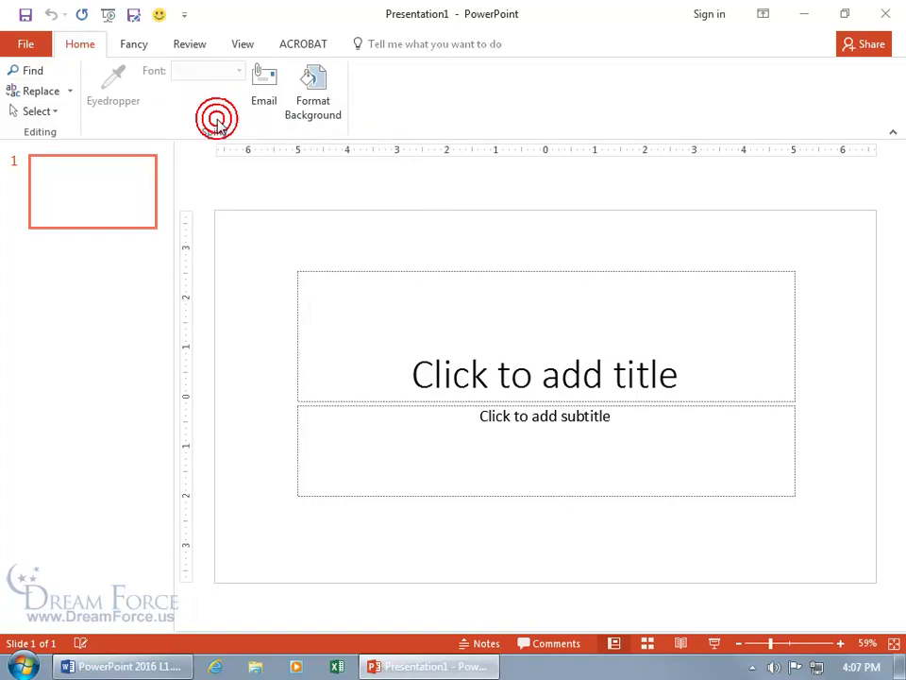
left_click(134, 47)
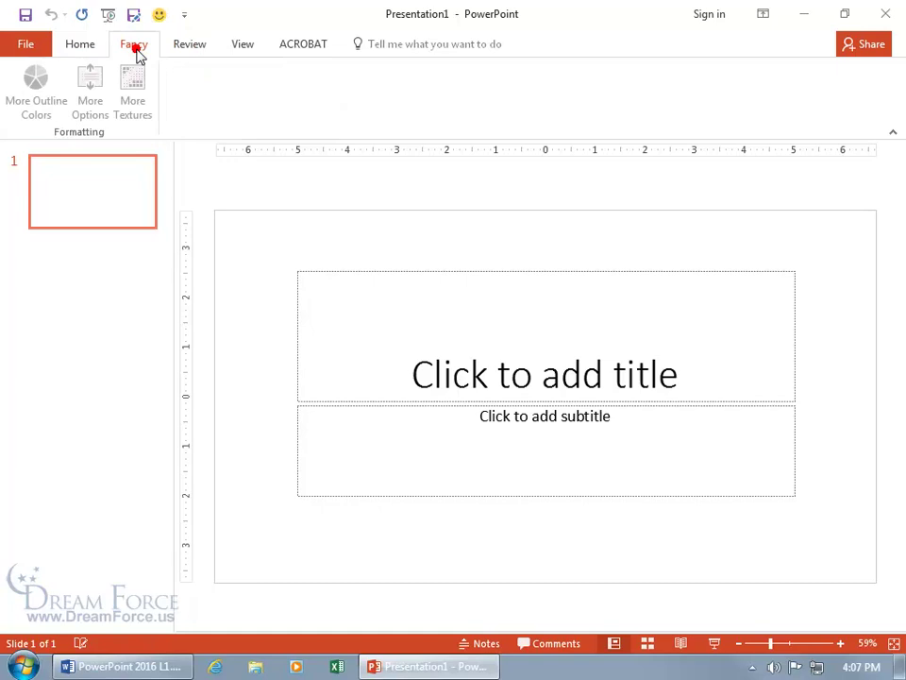
right_click(127, 131)
left_click(140, 141)
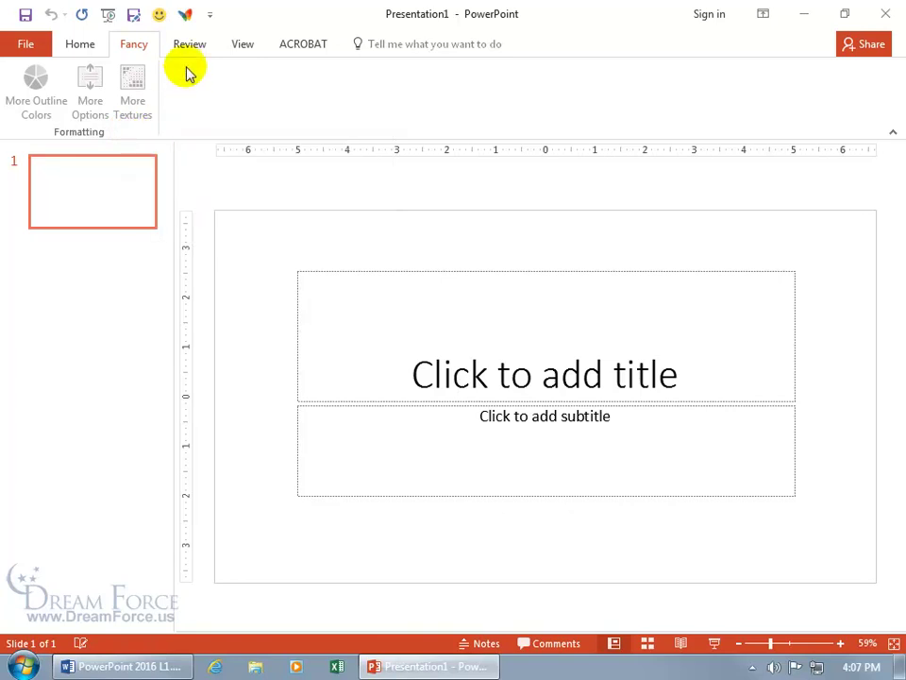
left_click(160, 16)
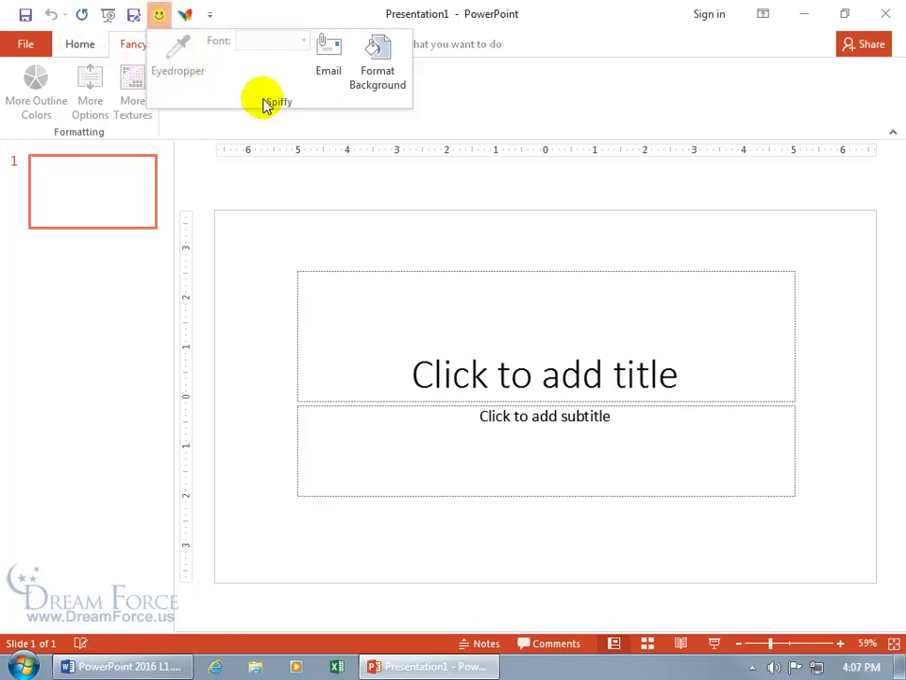
left_click(231, 121)
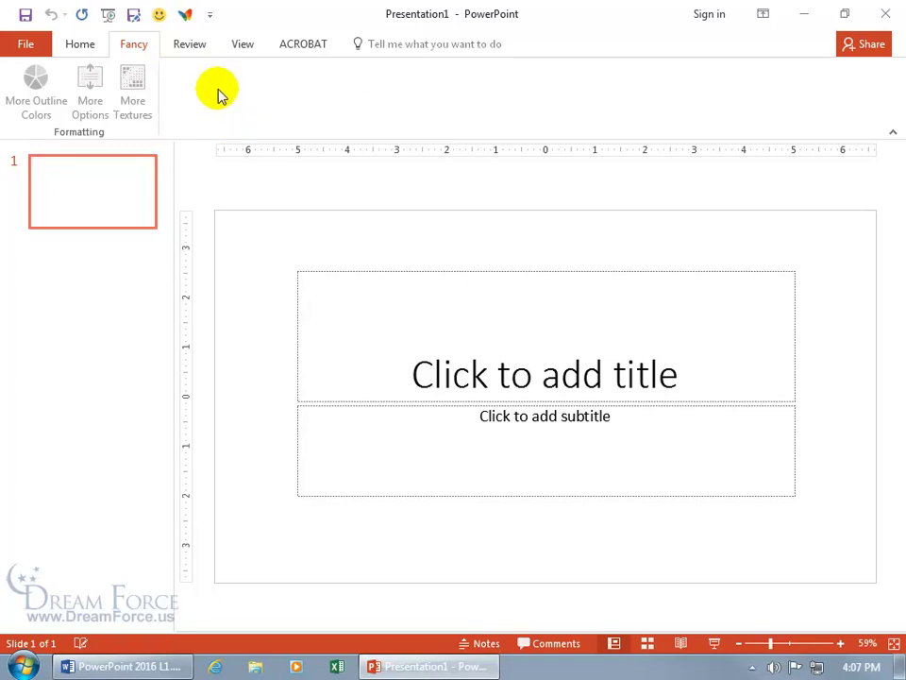
Step: Reset only the Home tab to its default groups, apply the change and display that tab
right_click(224, 88)
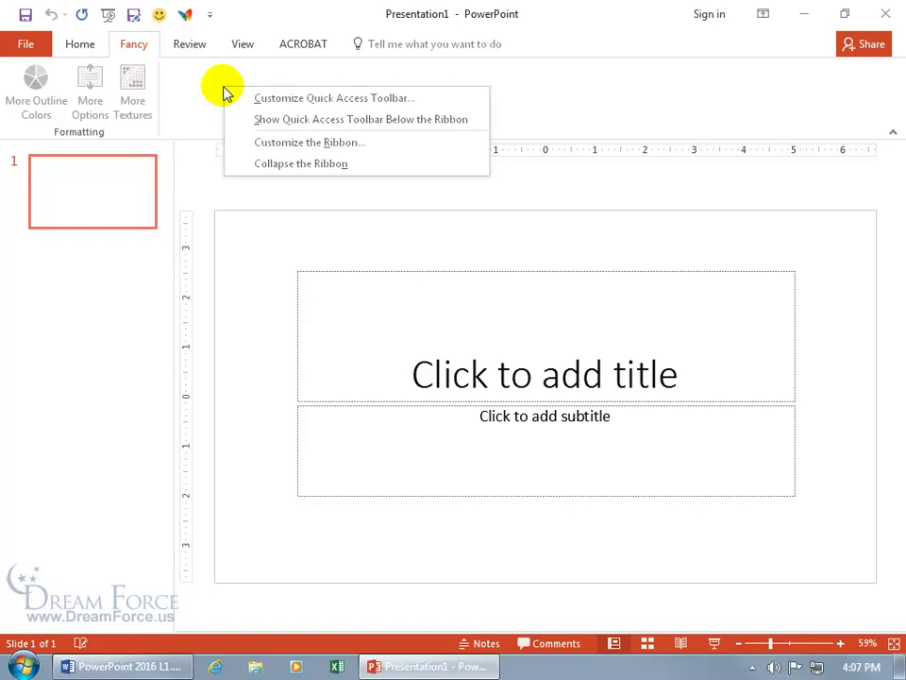
left_click(243, 142)
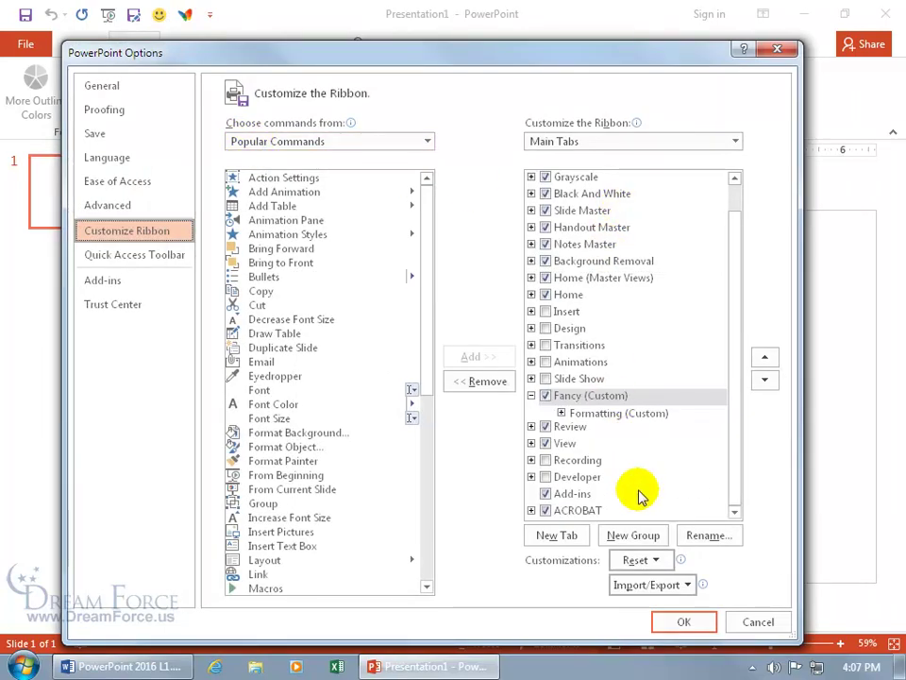
left_click(651, 561)
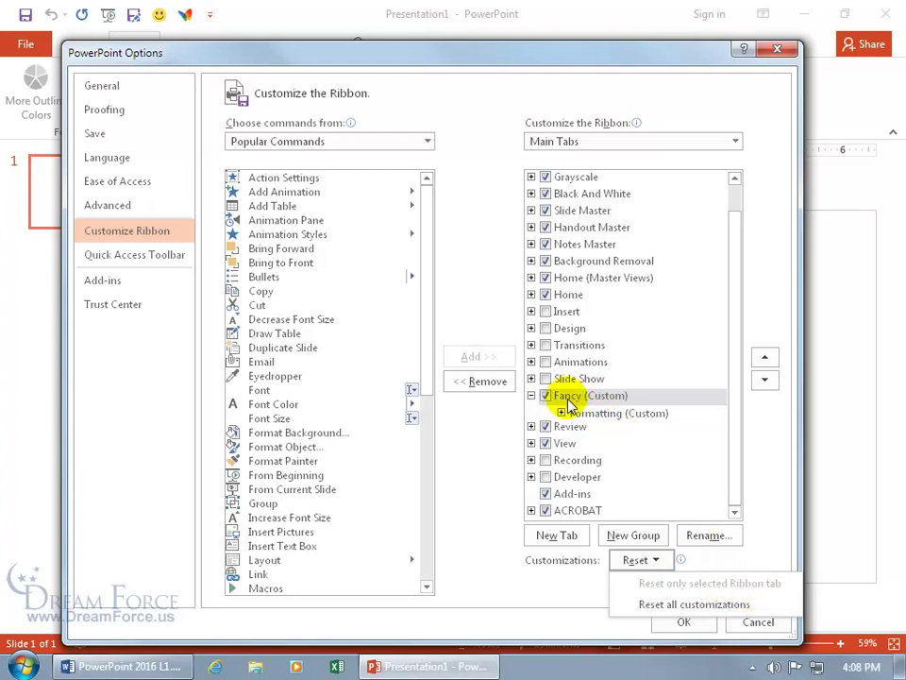
left_click(572, 296)
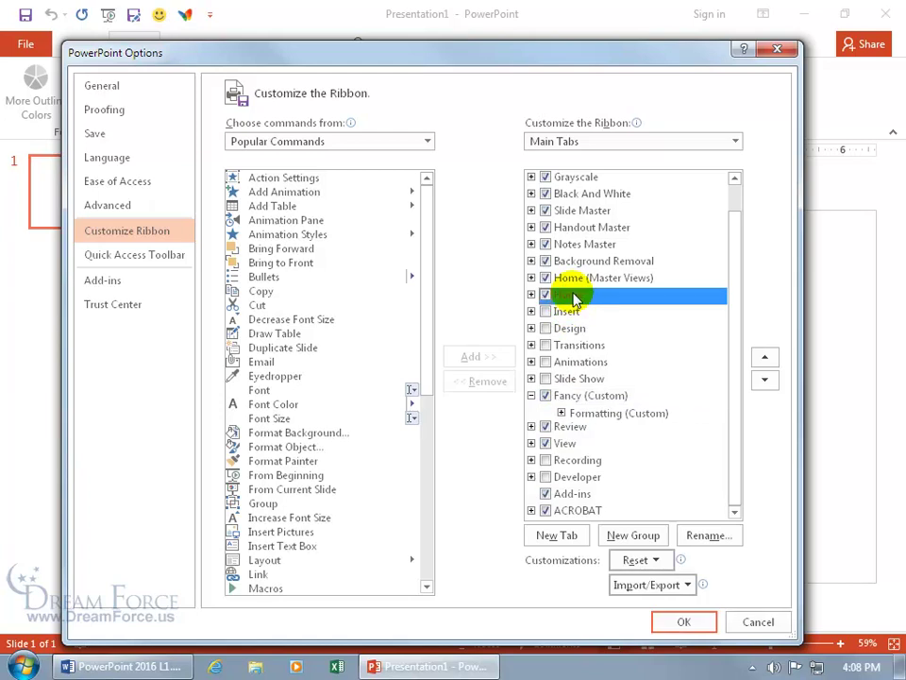
left_click(530, 295)
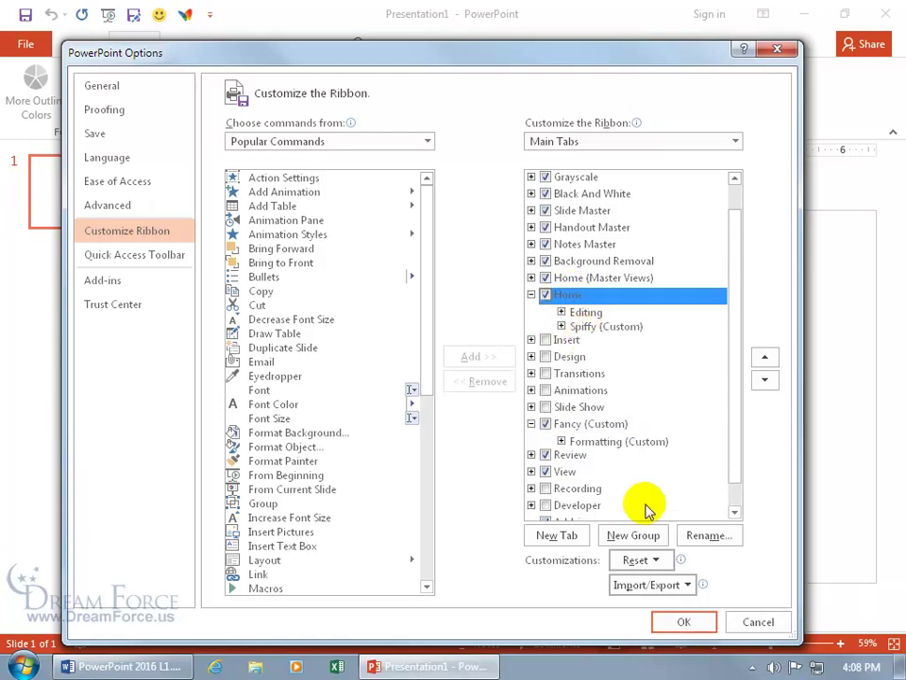
left_click(658, 561)
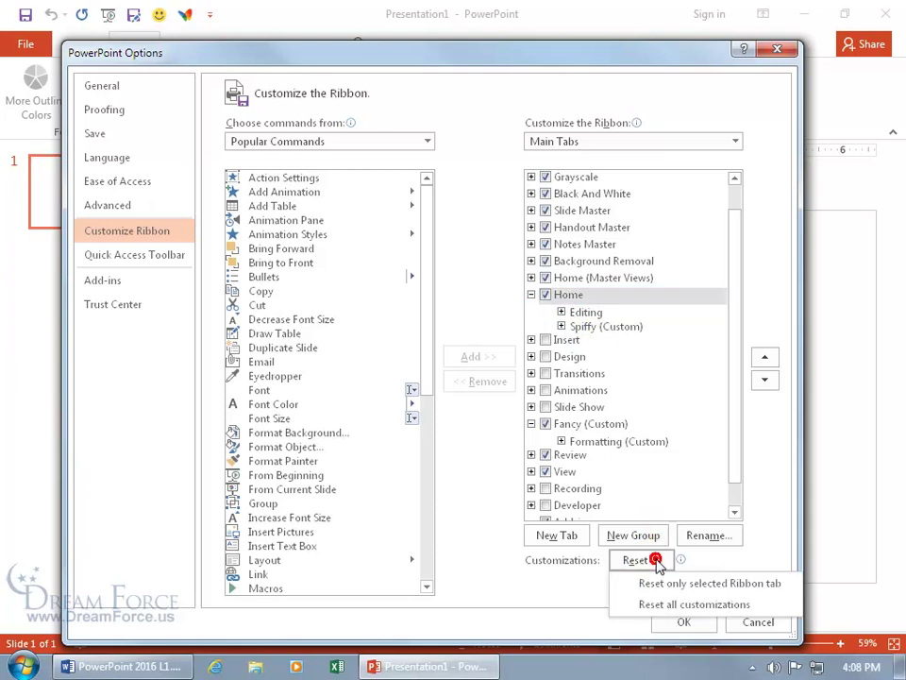
left_click(708, 584)
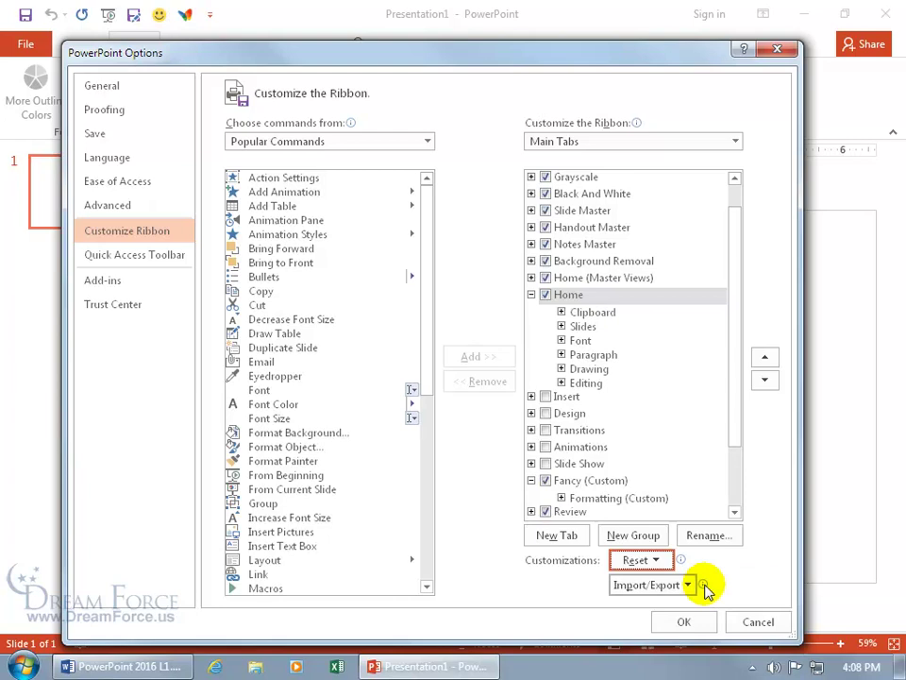
left_click(684, 622)
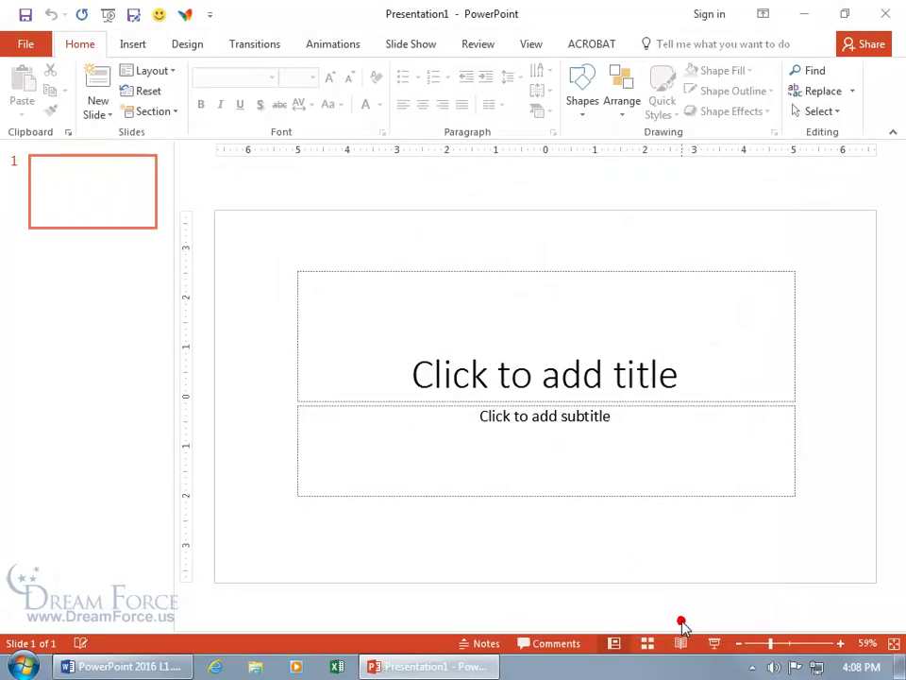
left_click(81, 43)
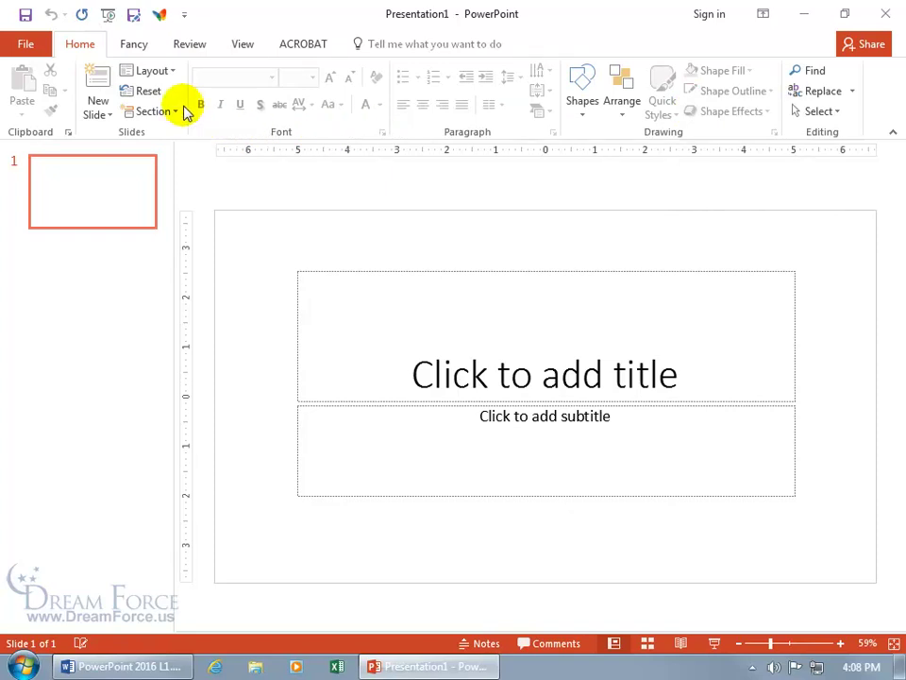
Step: Reset all ribbon and Quick Access Toolbar customizations and apply the change
left_click(144, 47)
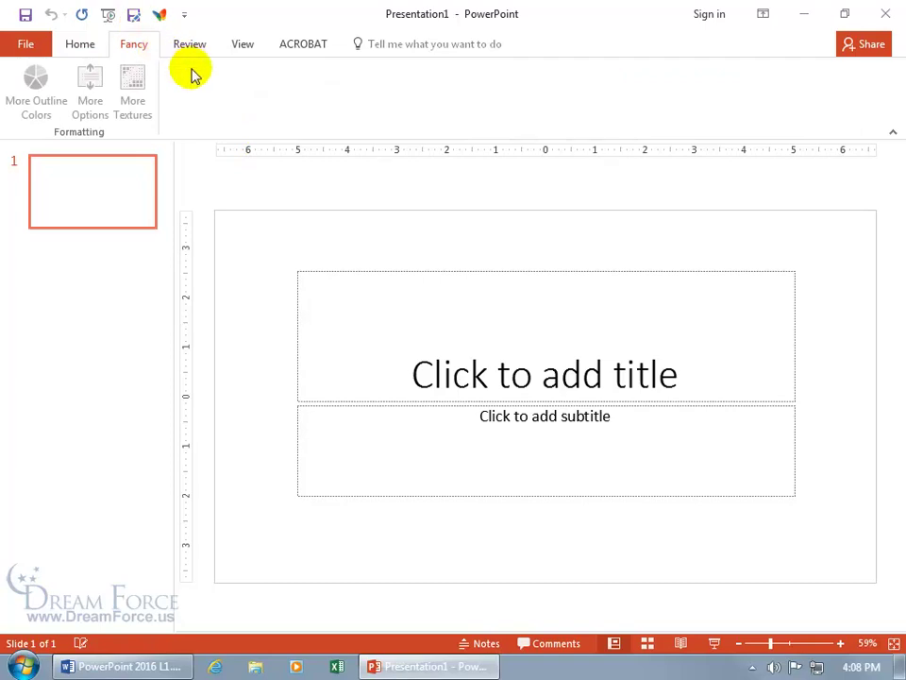
right_click(248, 88)
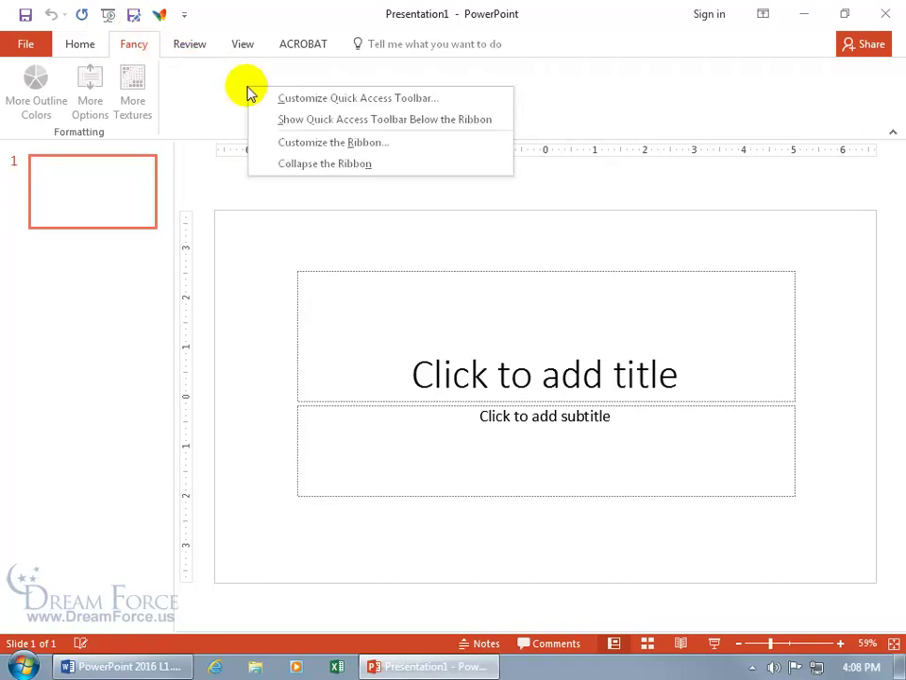
left_click(296, 144)
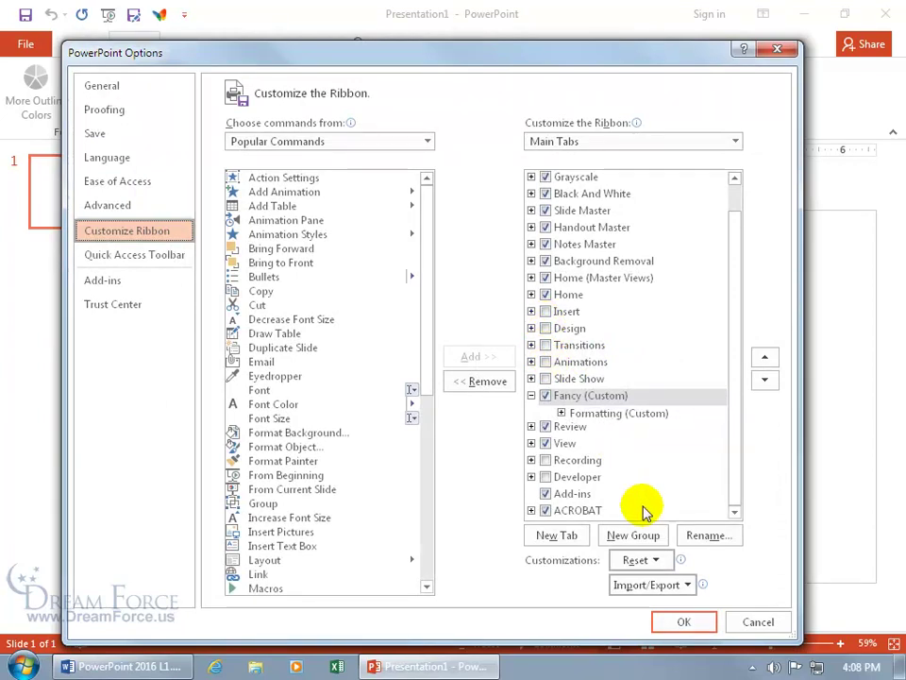
left_click(652, 561)
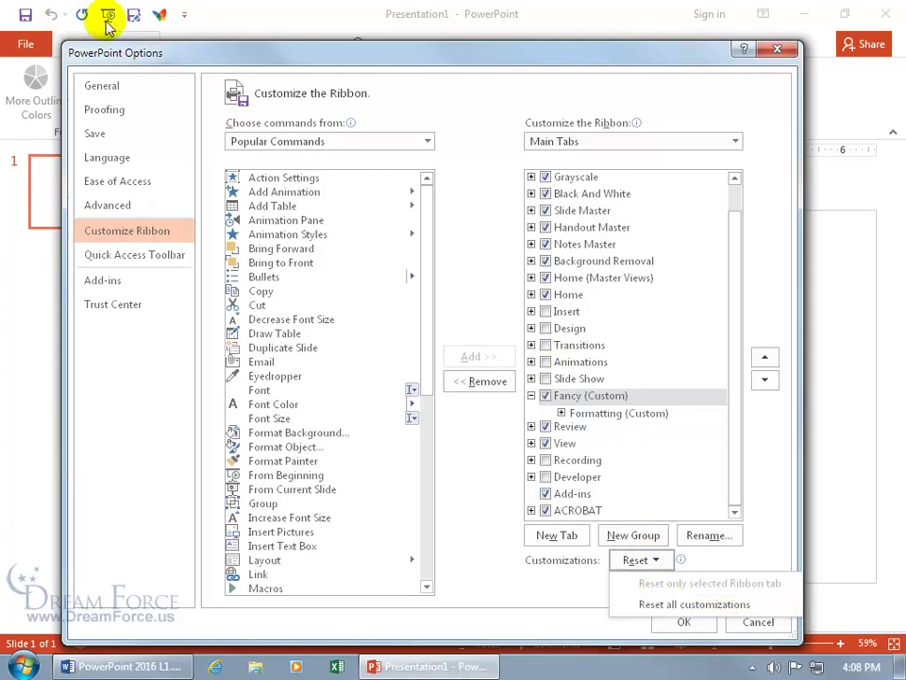
left_click(661, 603)
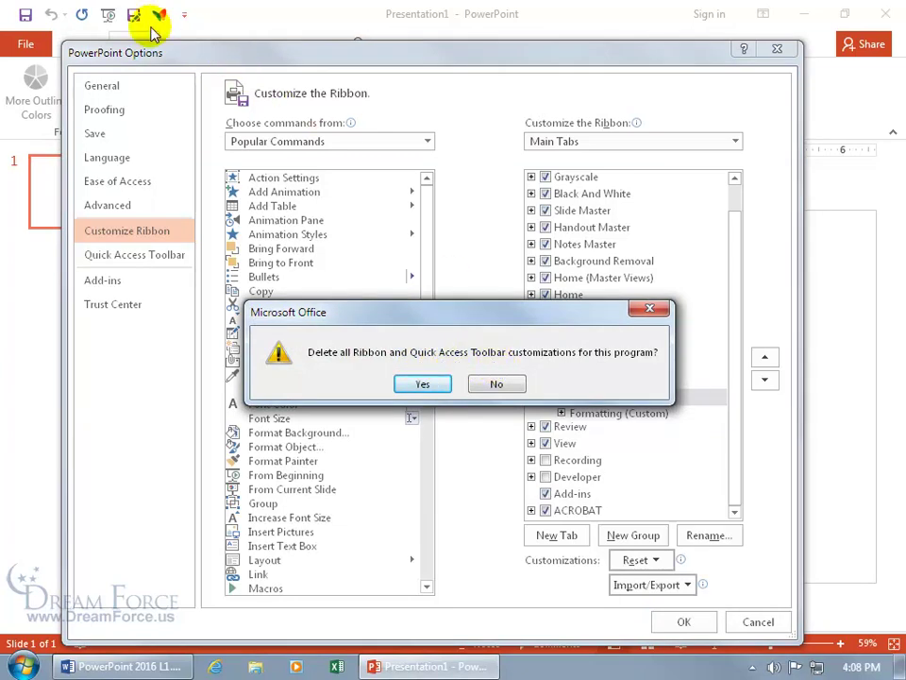
left_click(424, 384)
left_click(684, 622)
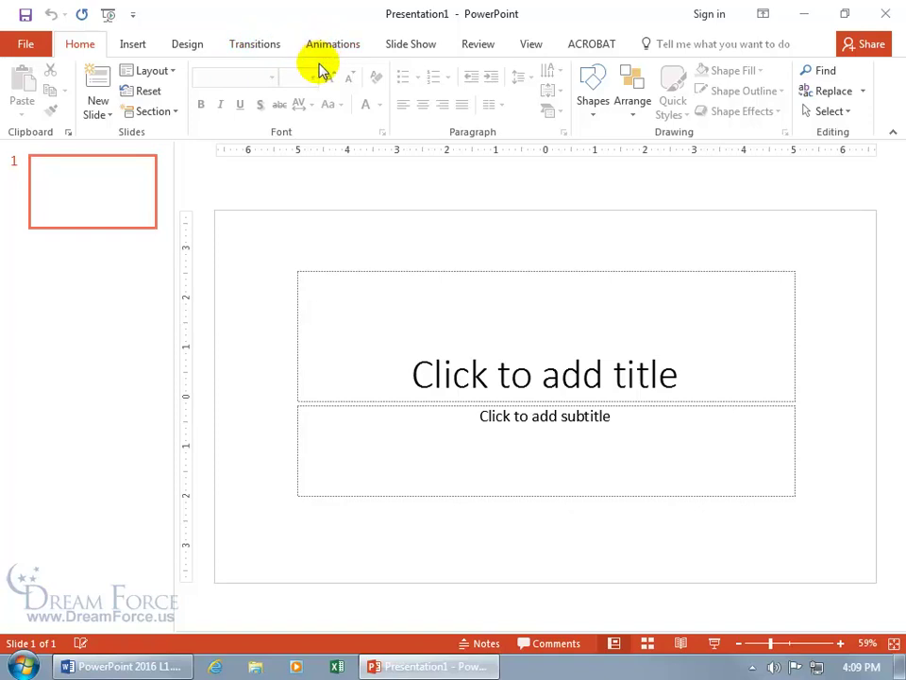
Step: Add the Save As command from the popular commands to the Quick Access Toolbar
left_click(135, 17)
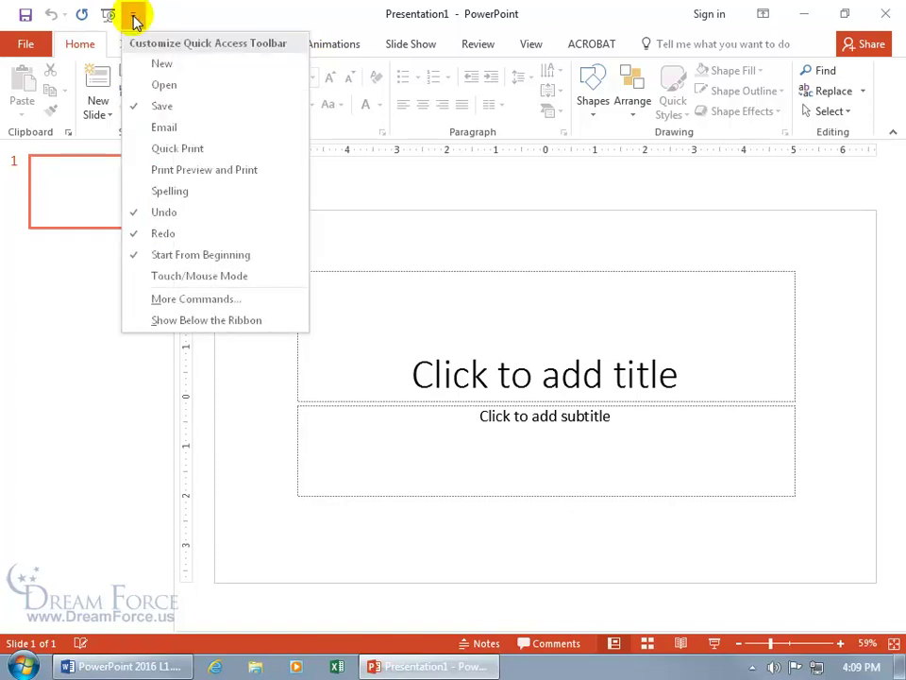
right_click(98, 16)
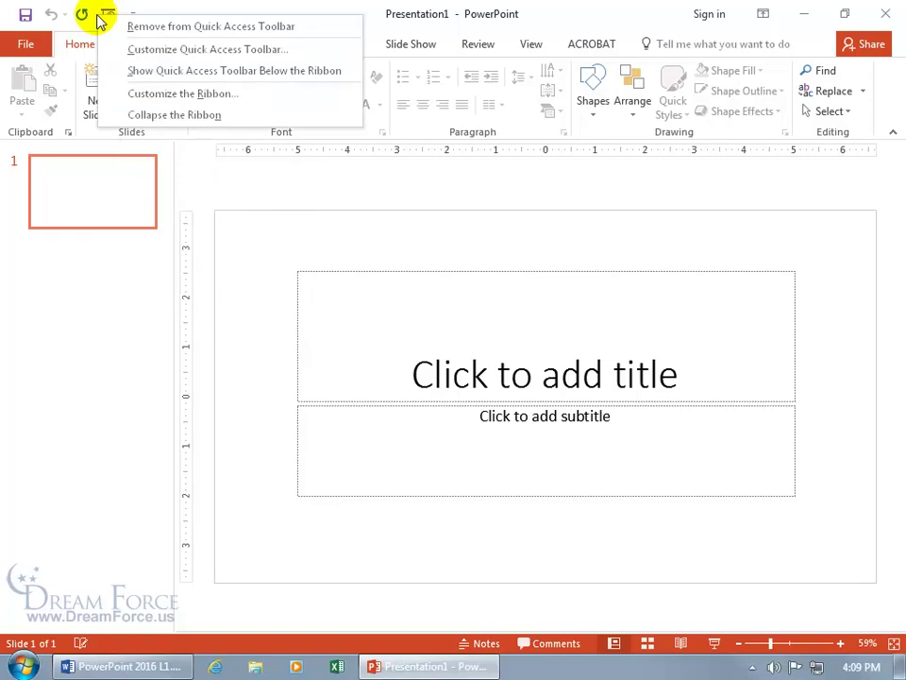
left_click(127, 48)
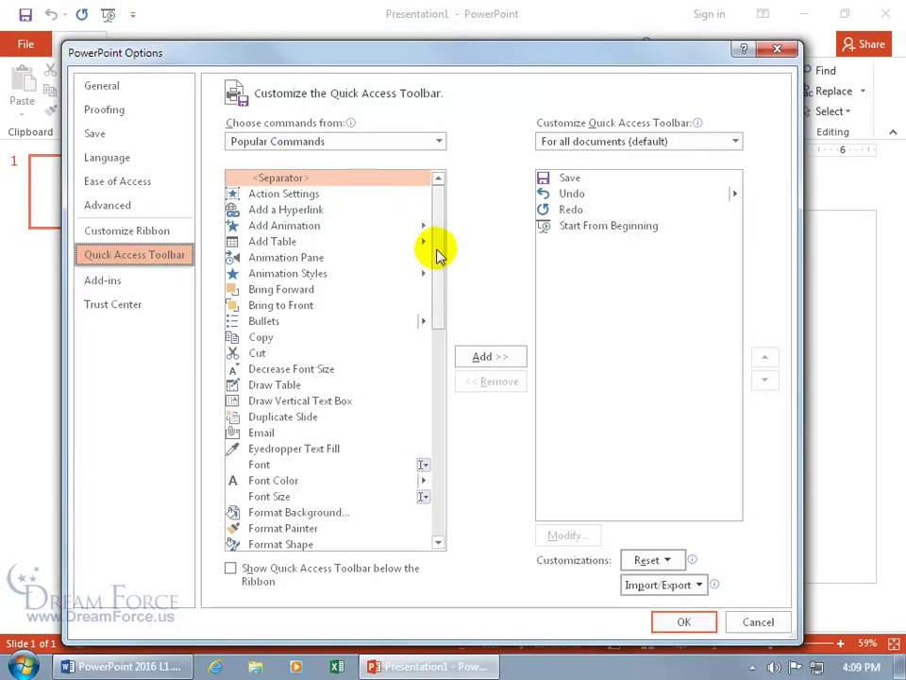
left_click_drag(436, 249, 439, 412)
double_click(264, 376)
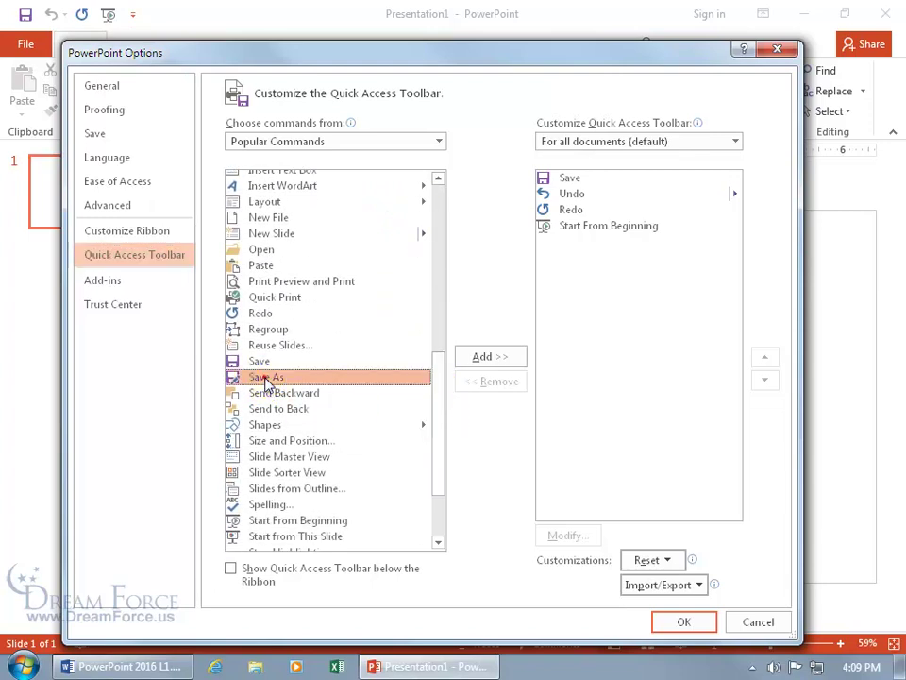